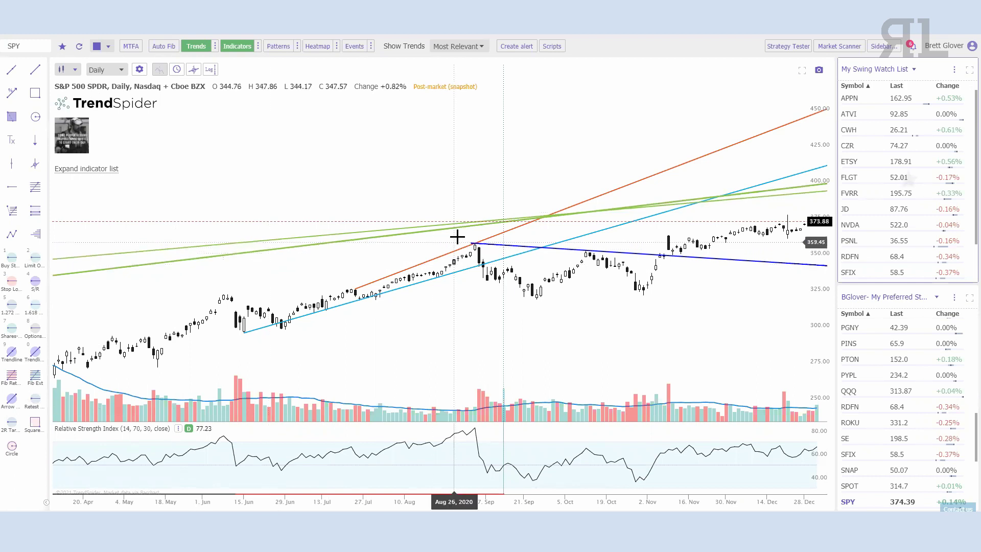
# - Zoom the SPY daily chart out to span late 2019 through January 2021 and switch off automatic trendlines
pyautogui.scroll(-5, 457, 230)
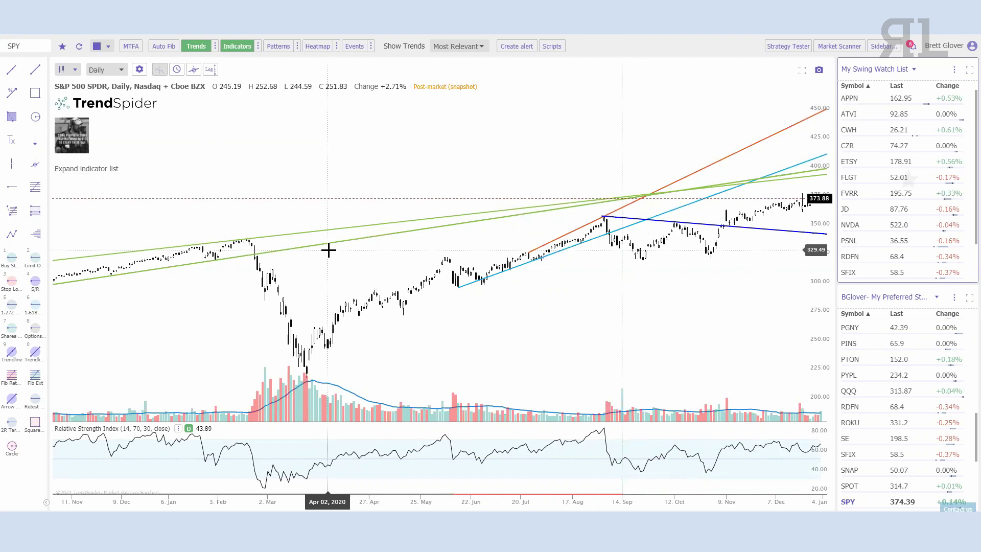
pyautogui.click(164, 46)
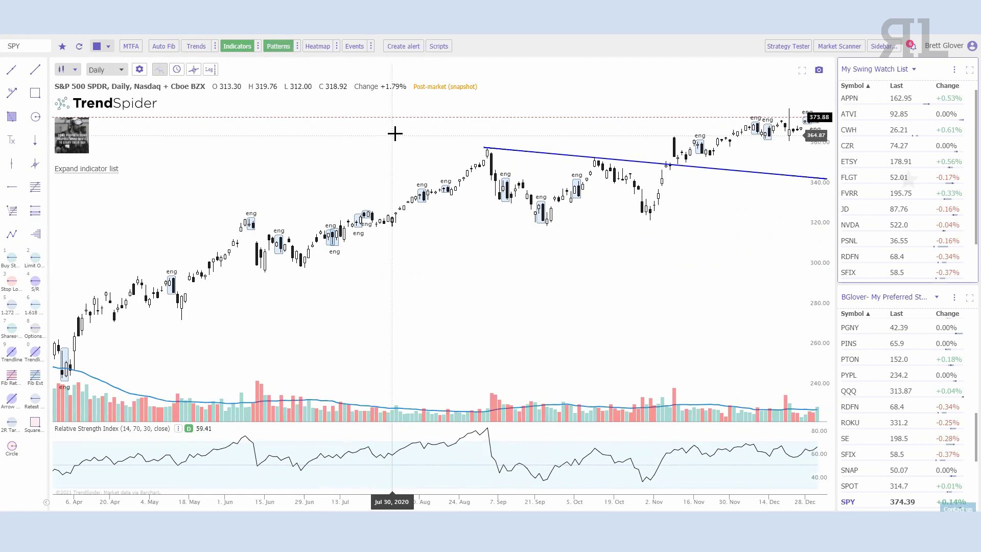
# - Preview candlestick pattern markers and their settings, then hide the Patterns overlay
pyautogui.click(278, 46)
pyautogui.click(297, 46)
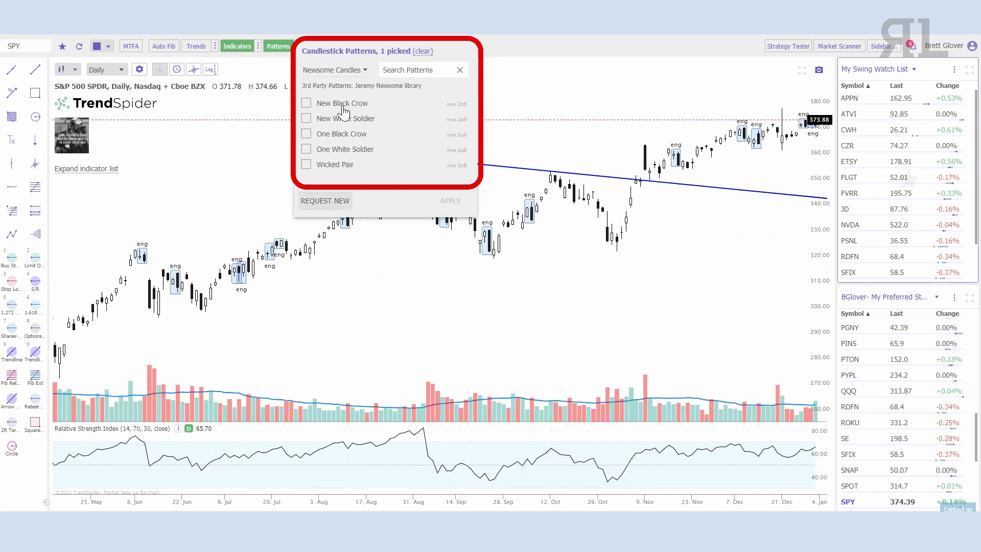
pyautogui.click(279, 46)
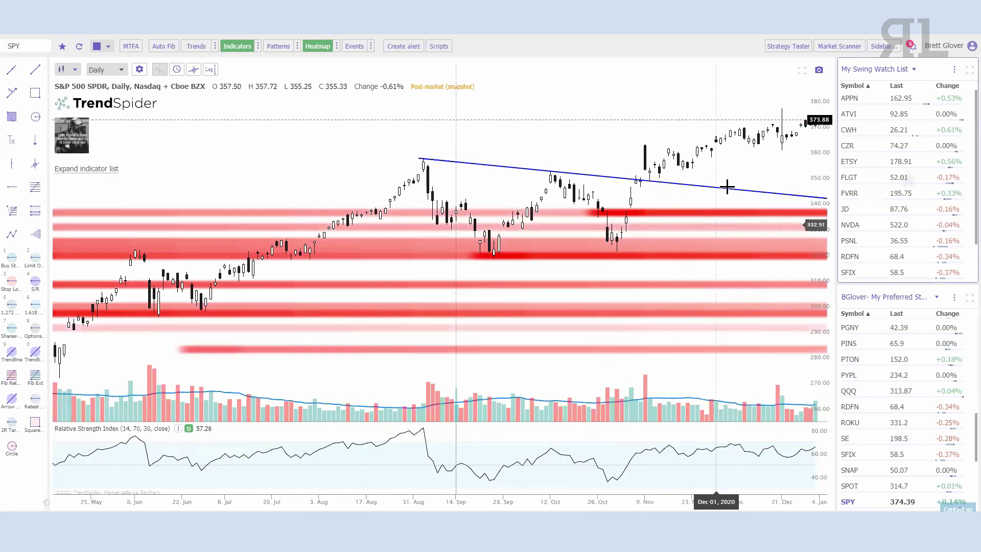
# - Remove the support heatmap bands and enable Events on the SPY chart
pyautogui.hscroll(5, 701, 182)
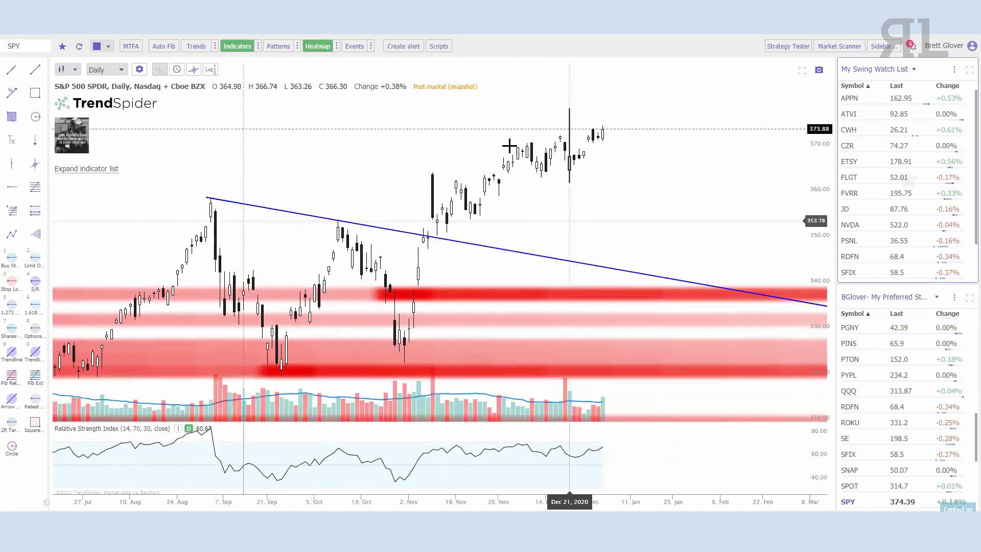
pyautogui.click(327, 47)
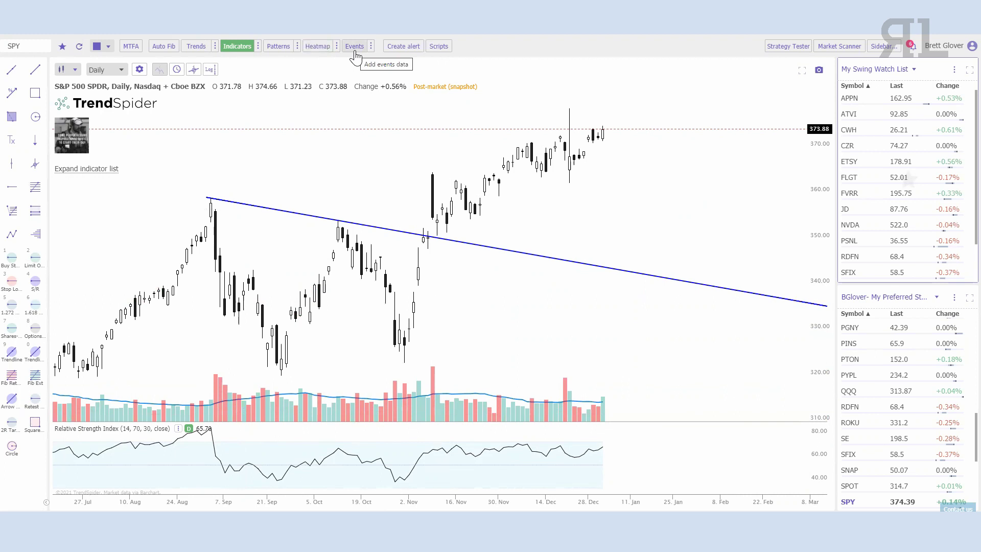
pyautogui.click(353, 53)
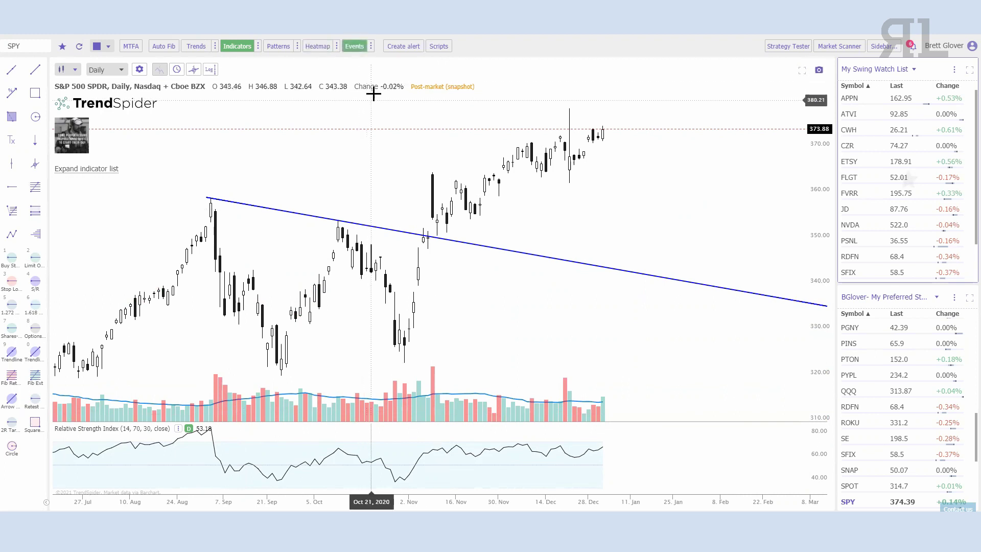
# - Turn on multi-timeframe analysis with 65-minute candles compared against Daily
pyautogui.click(132, 51)
pyautogui.click(115, 70)
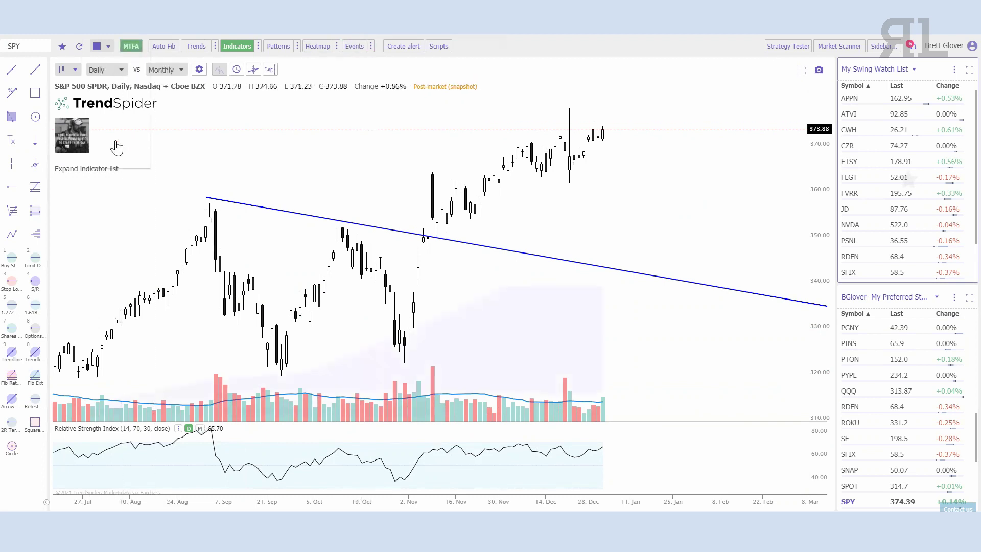
pyautogui.scroll(2, 109, 146)
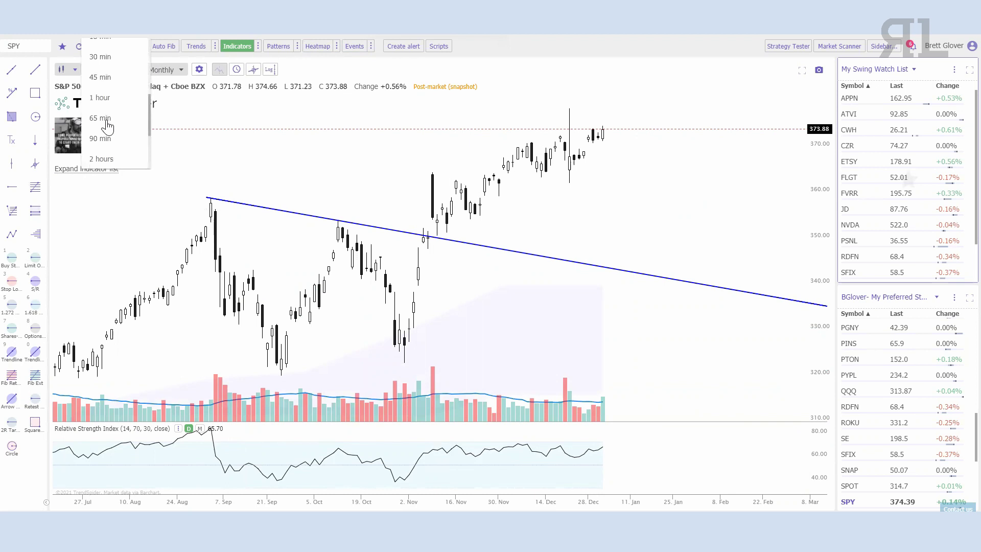
pyautogui.click(105, 119)
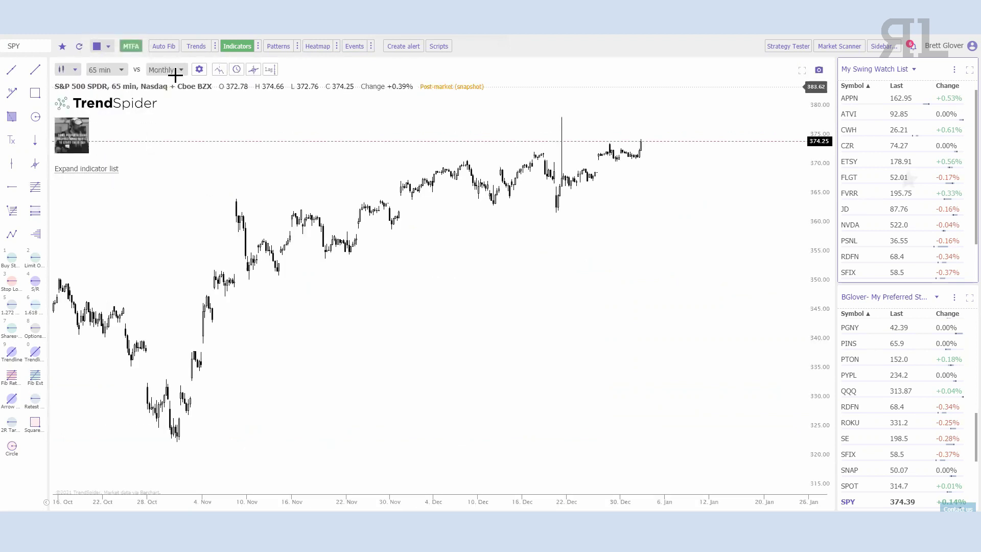
pyautogui.click(175, 71)
pyautogui.click(175, 97)
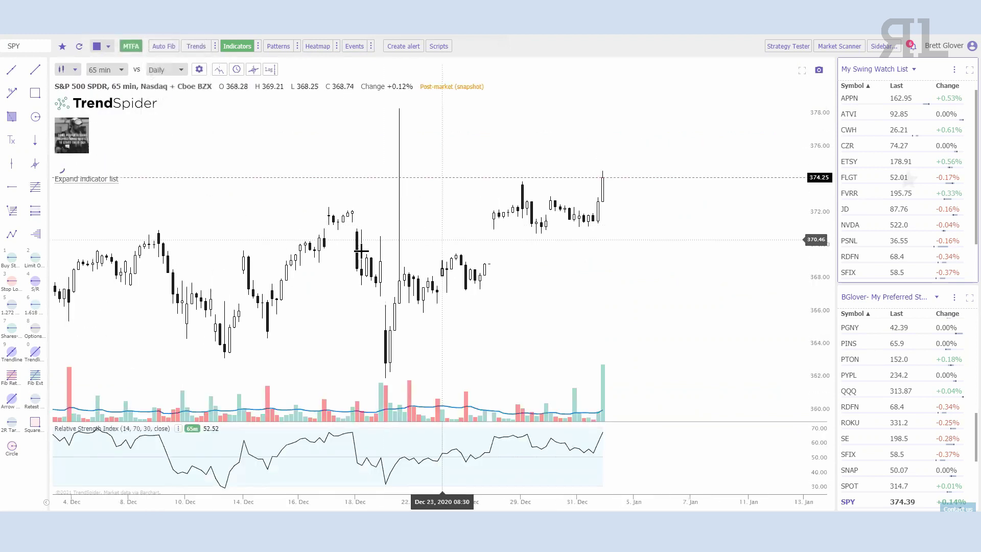
# - Browse the indicator list and briefly overlay the daily RSI in the RSI pane
pyautogui.click(90, 178)
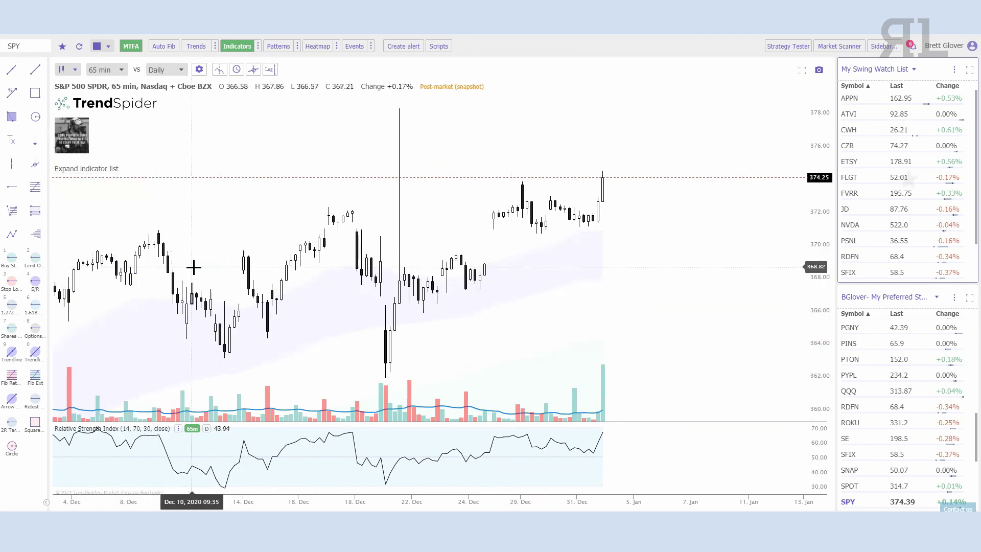
pyautogui.scroll(-3, 199, 270)
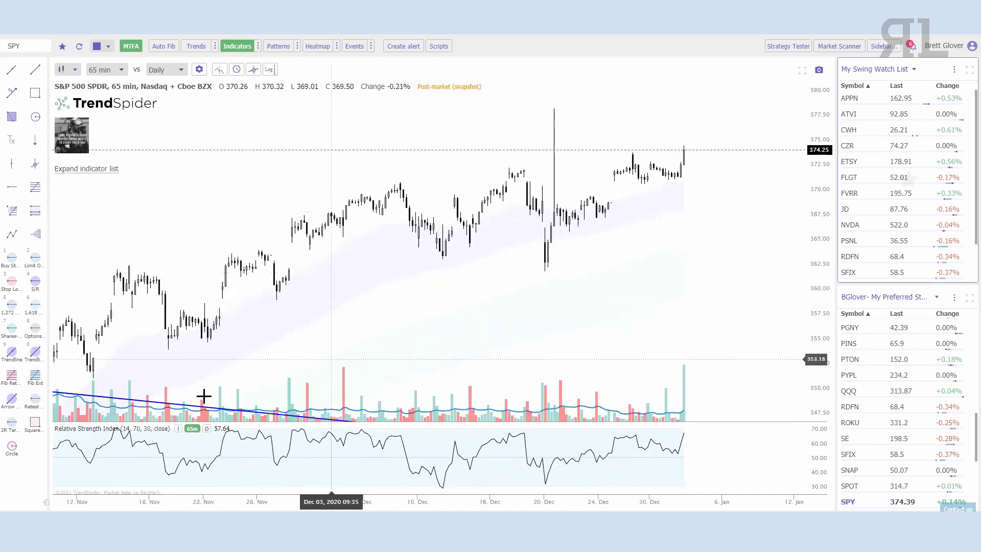
pyautogui.click(207, 431)
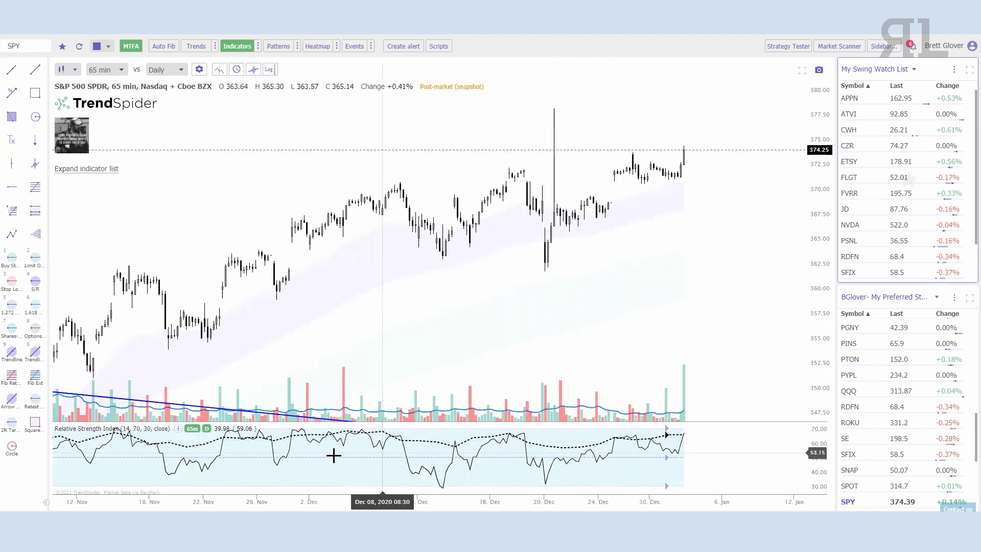
pyautogui.click(206, 428)
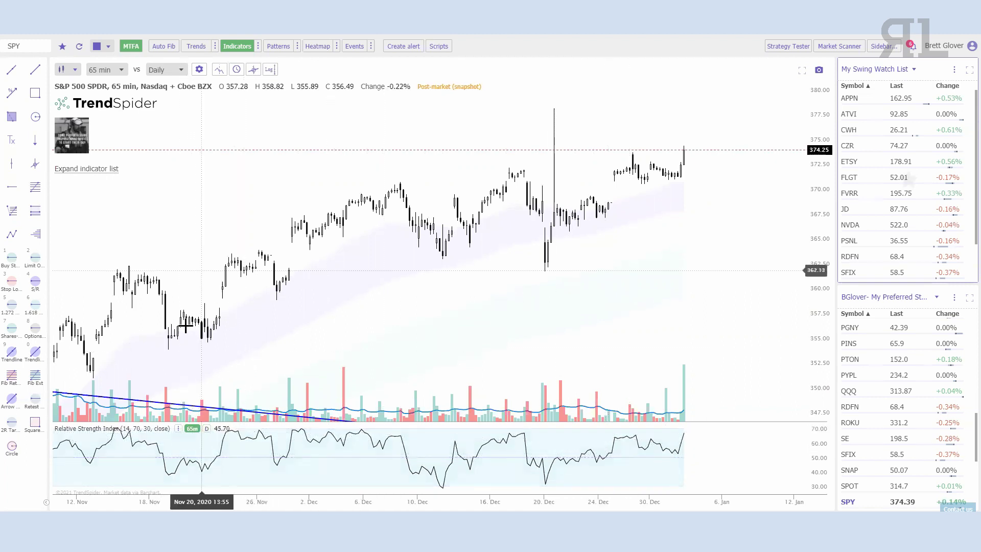
# - Switch the comparison to 5-minute candles against the 15-minute timeframe
pyautogui.click(105, 70)
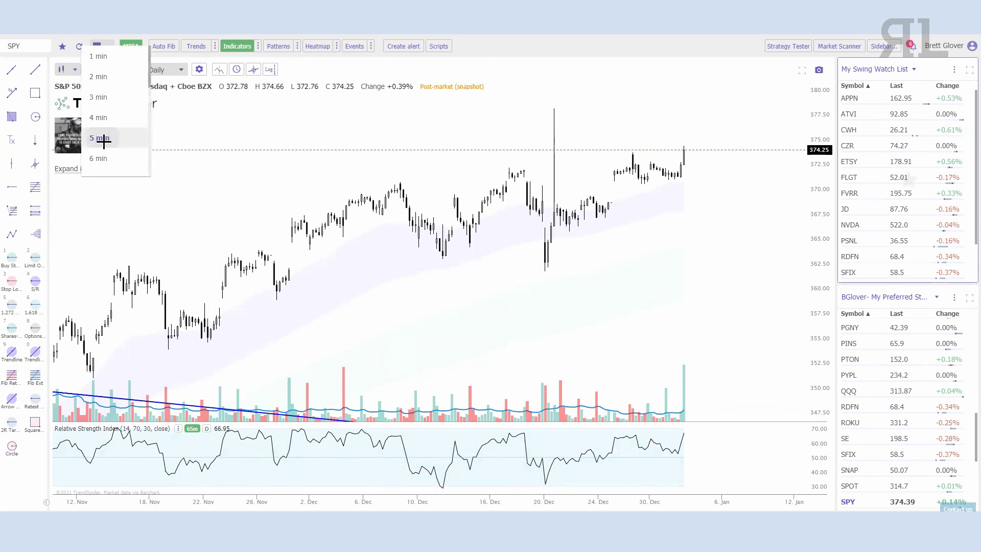
pyautogui.click(102, 139)
pyautogui.click(166, 70)
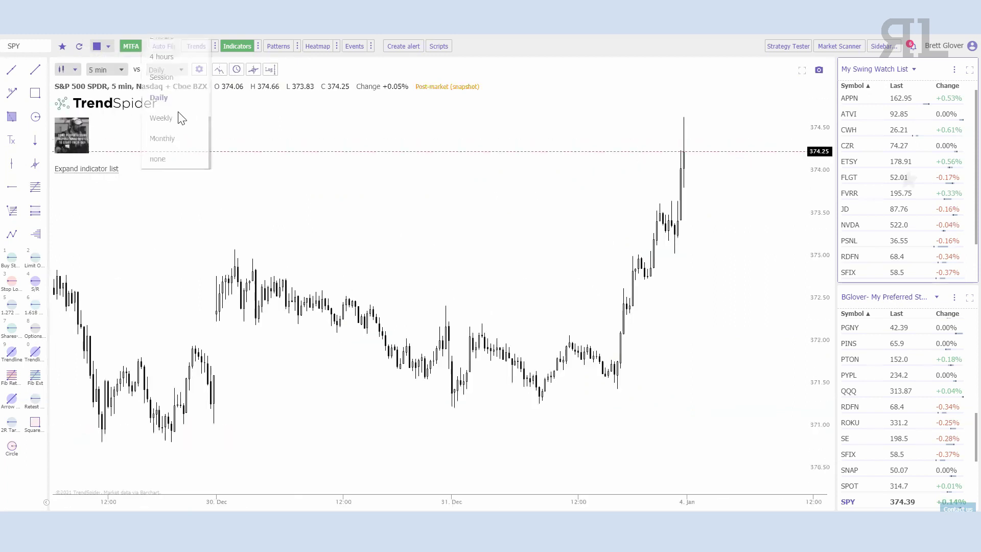
pyautogui.click(166, 71)
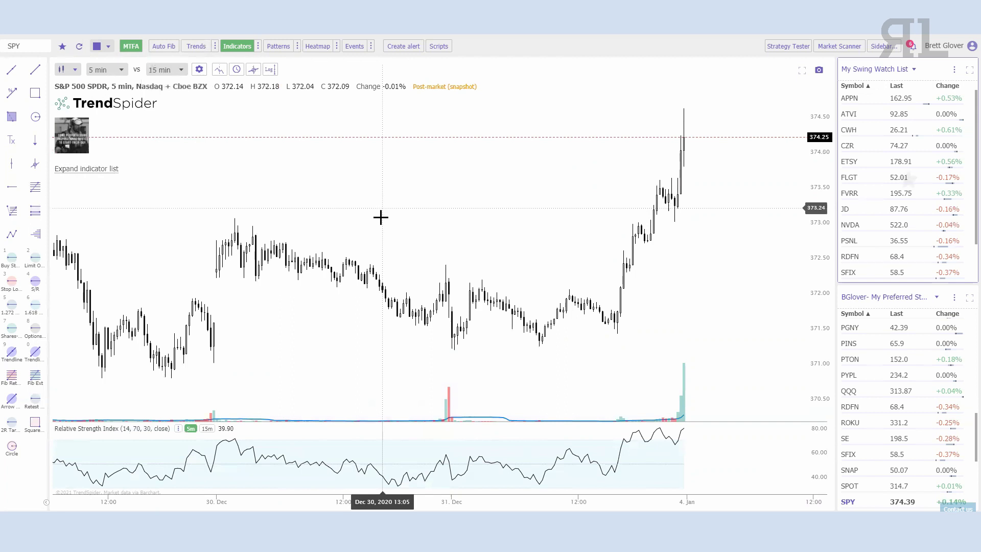
# - Turn multi-timeframe analysis off and return SPY to daily candles
pyautogui.click(131, 47)
pyautogui.click(105, 70)
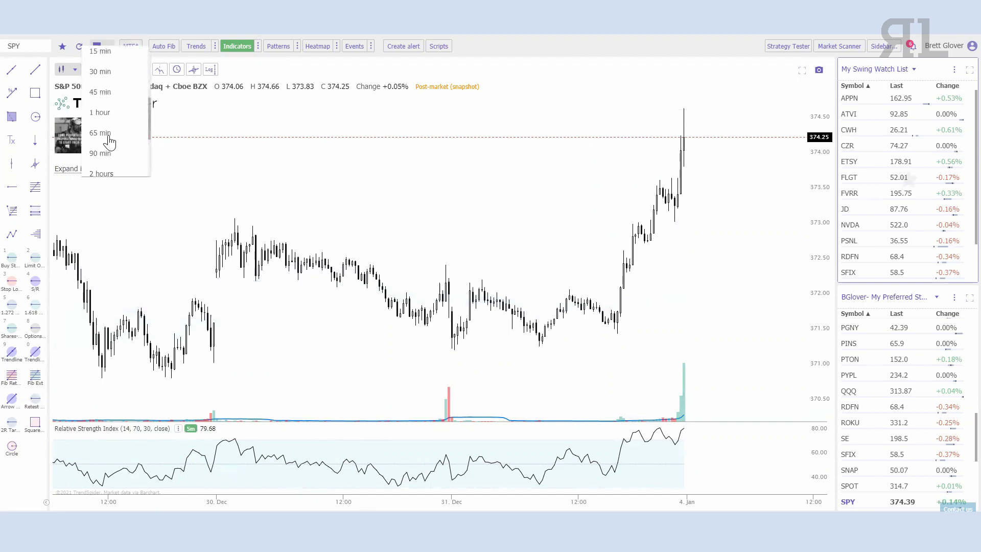
pyautogui.scroll(-2, 107, 161)
pyautogui.click(102, 130)
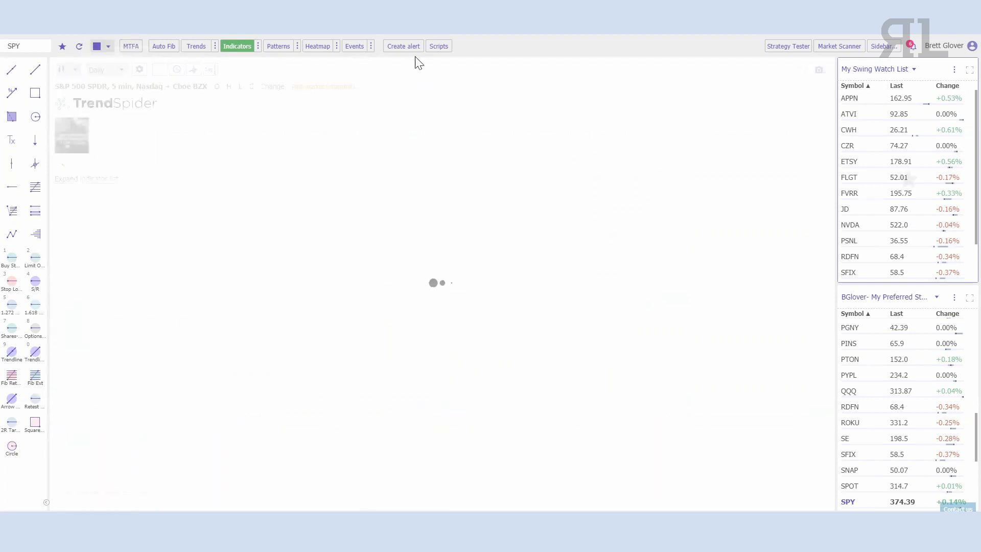
# - Review the 65 Minute Entry Strategy's EMA crossover conditions in Script Manager, then open Market Scanner
pyautogui.click(438, 47)
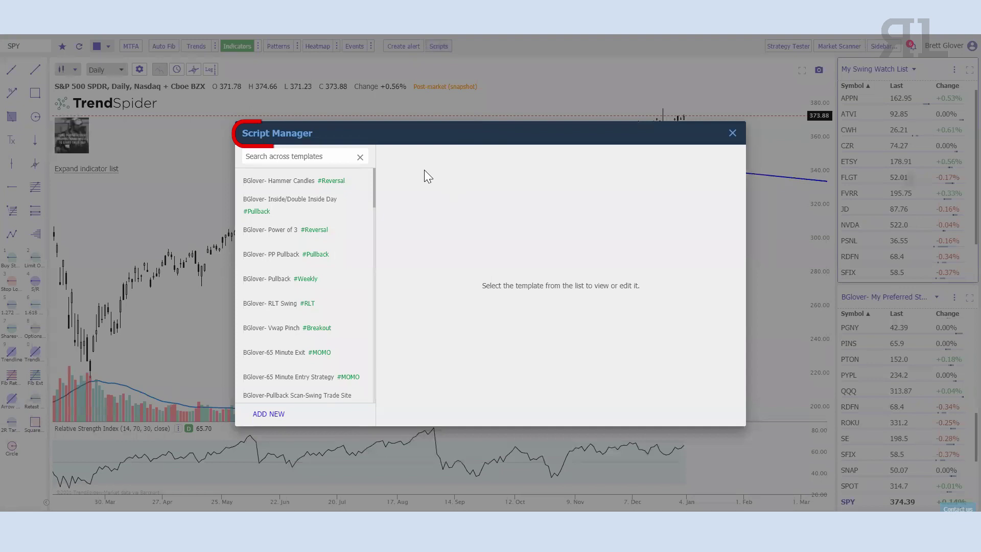
pyautogui.scroll(-1, 312, 327)
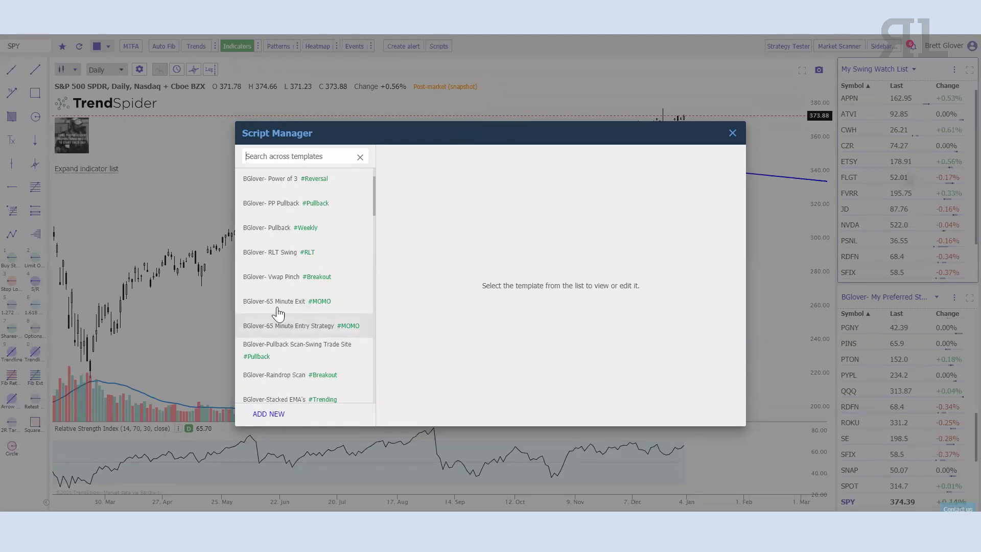
pyautogui.click(296, 332)
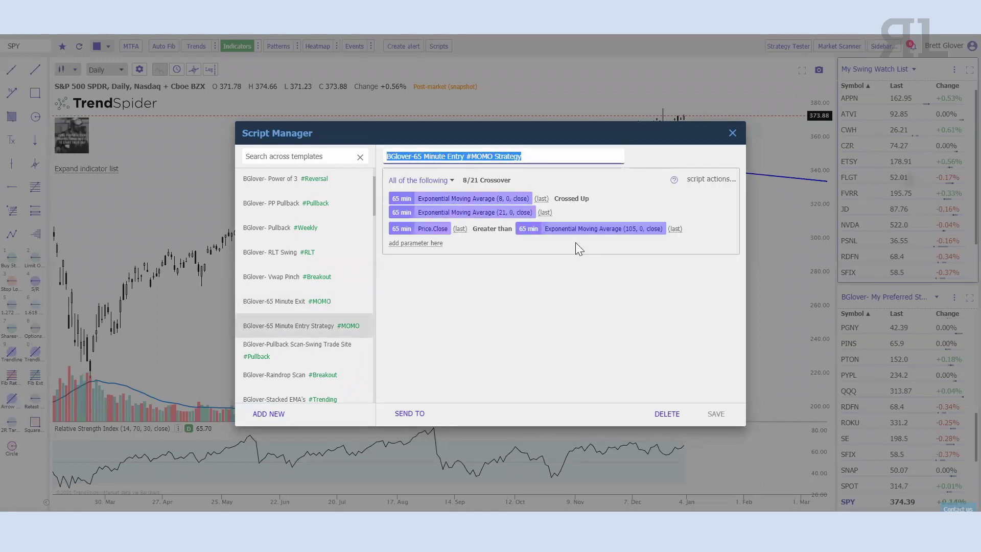
pyautogui.click(733, 133)
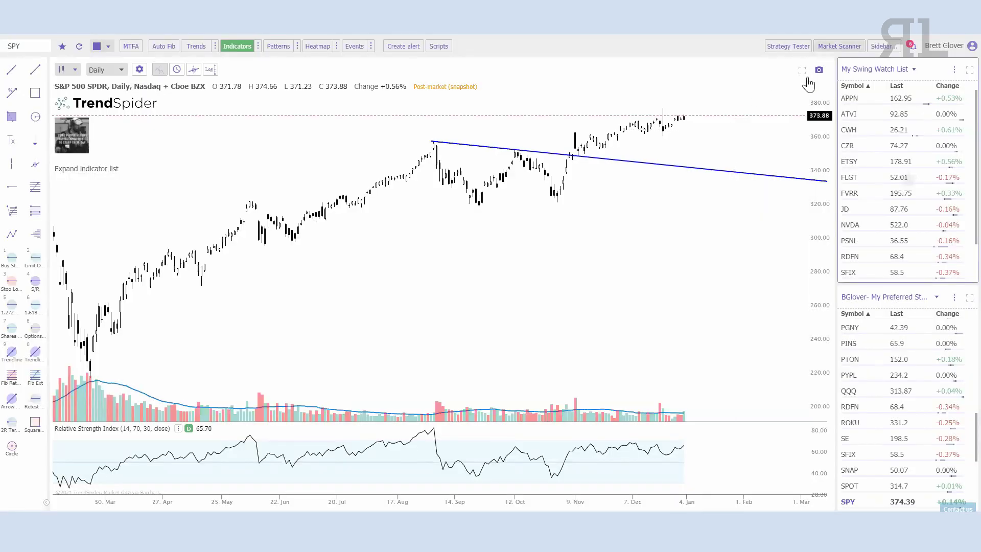
pyautogui.click(840, 46)
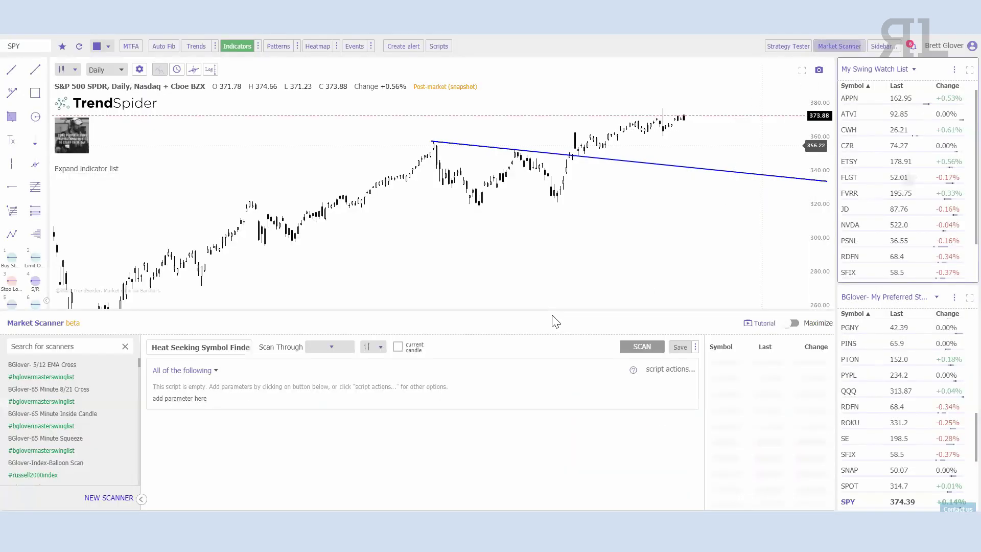
# - Load the 65 Minute 8/21 Cross scan, browse its symbol lists, then close the Market Scanner
pyautogui.click(72, 391)
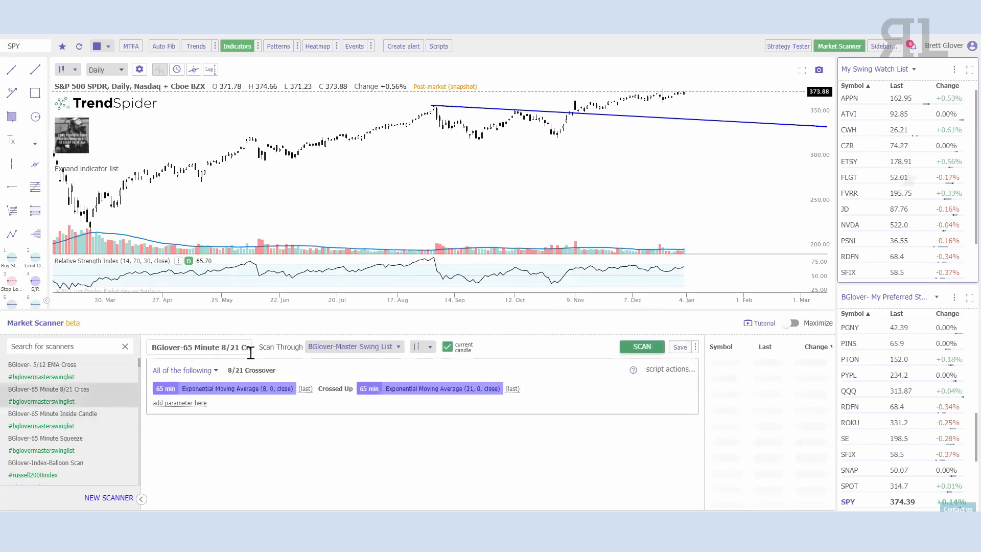
pyautogui.click(375, 348)
pyautogui.scroll(-5, 374, 375)
pyautogui.scroll(-6, 374, 375)
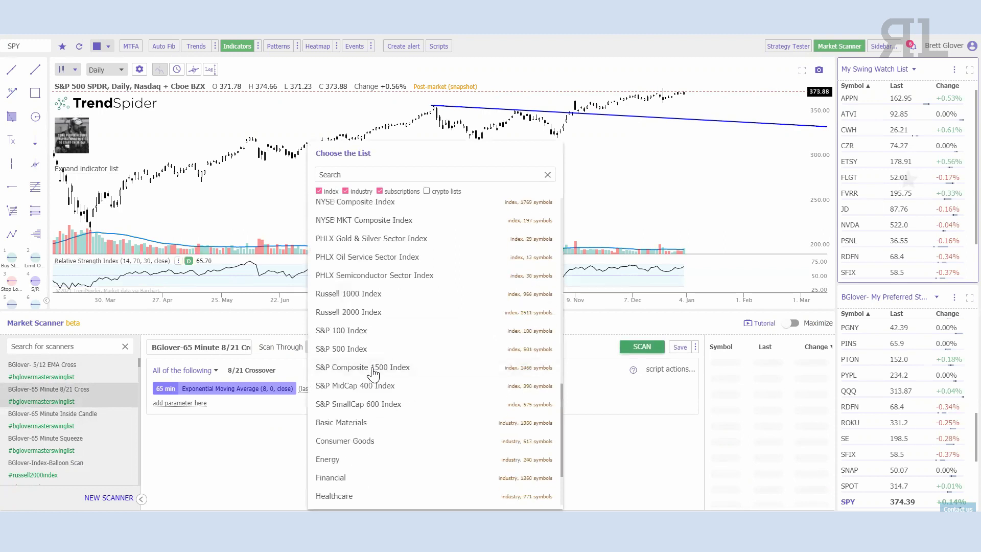
pyautogui.scroll(-1, 378, 424)
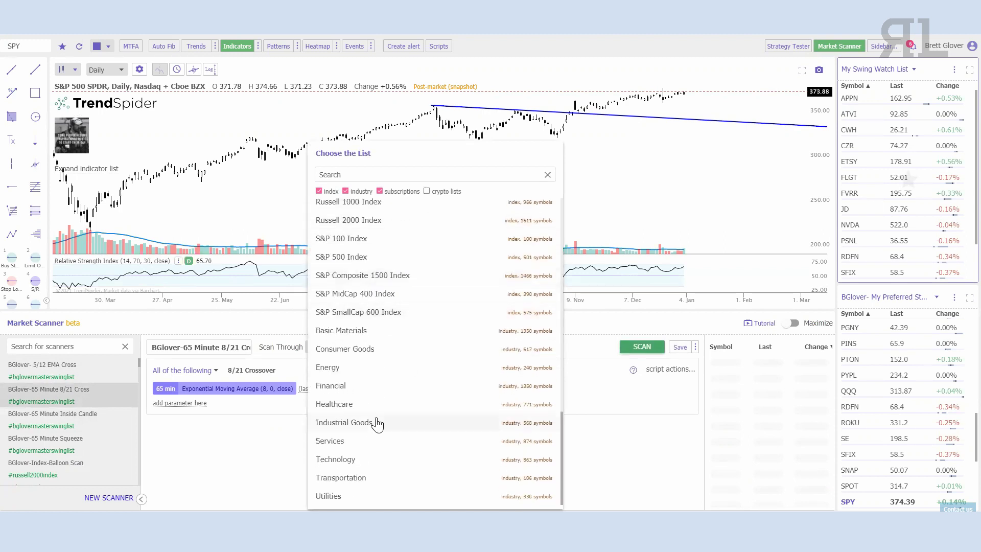
pyautogui.scroll(5, 457, 418)
pyautogui.scroll(-5, 397, 475)
pyautogui.scroll(4, 447, 432)
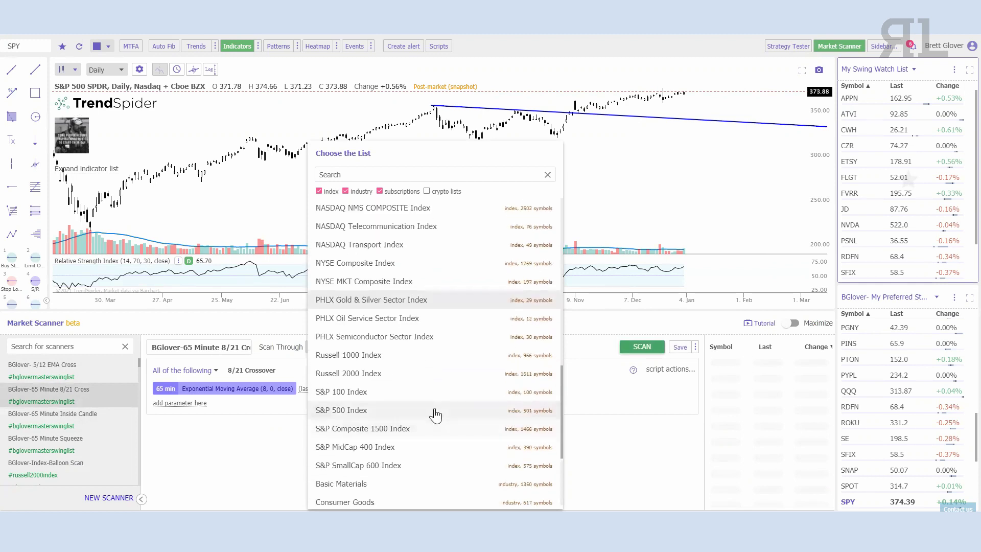
pyautogui.scroll(8, 435, 413)
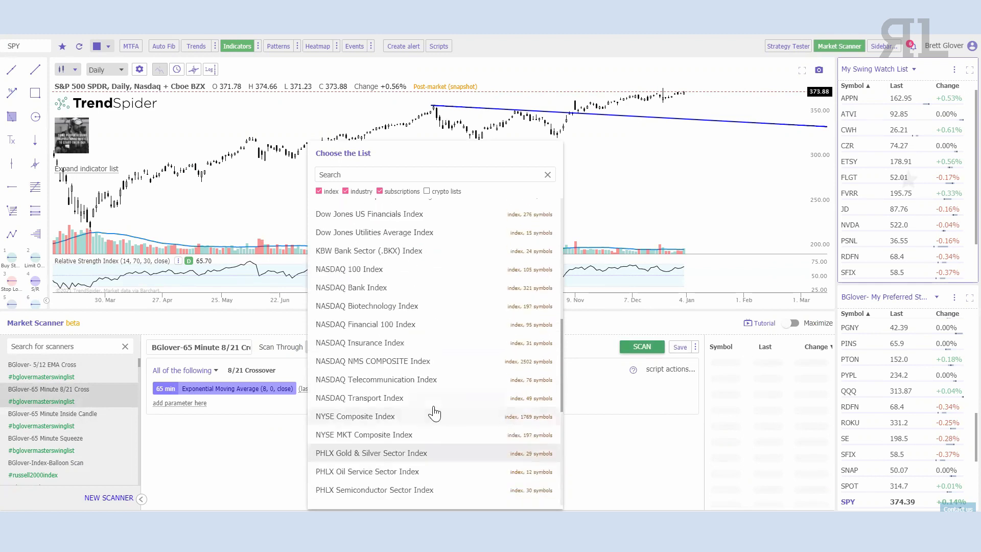
pyautogui.click(612, 190)
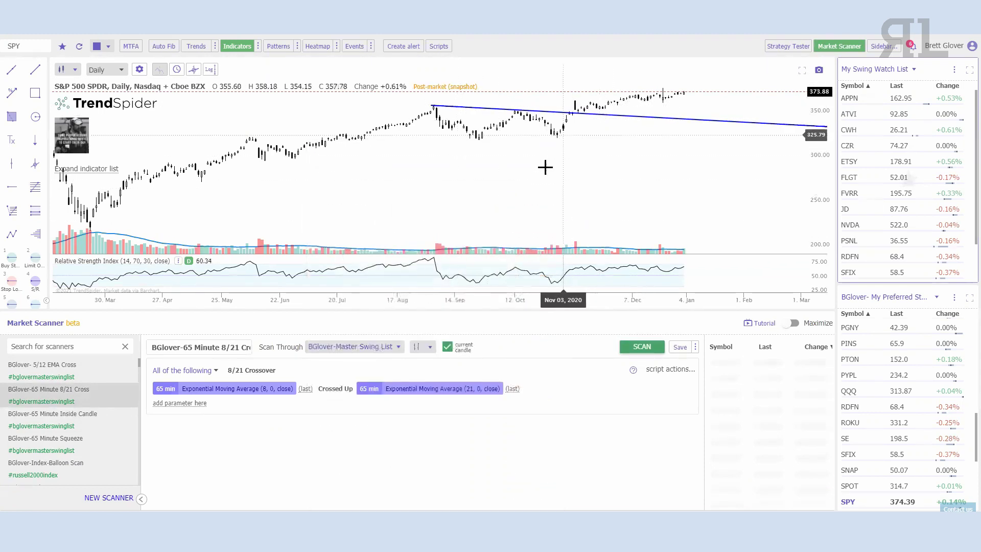
pyautogui.click(840, 47)
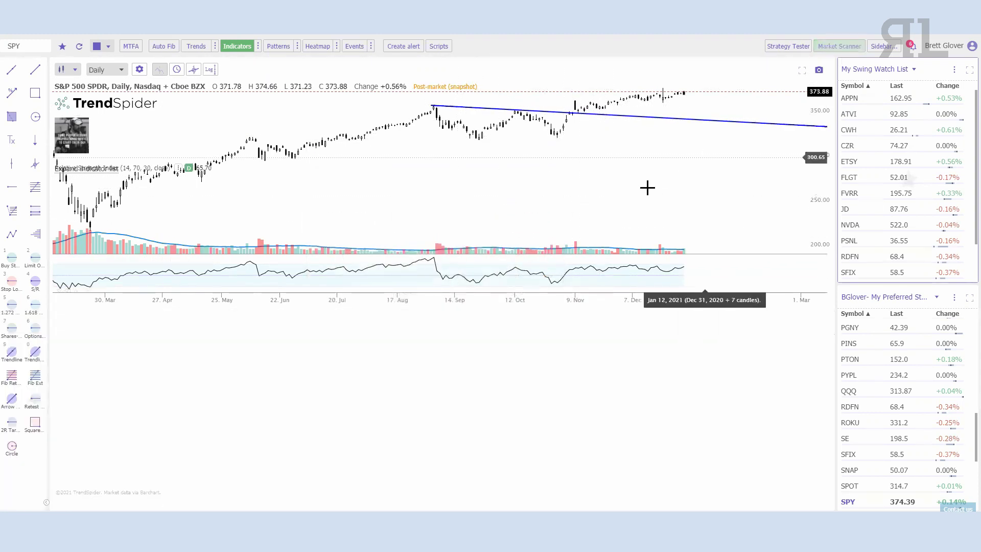
pyautogui.click(404, 46)
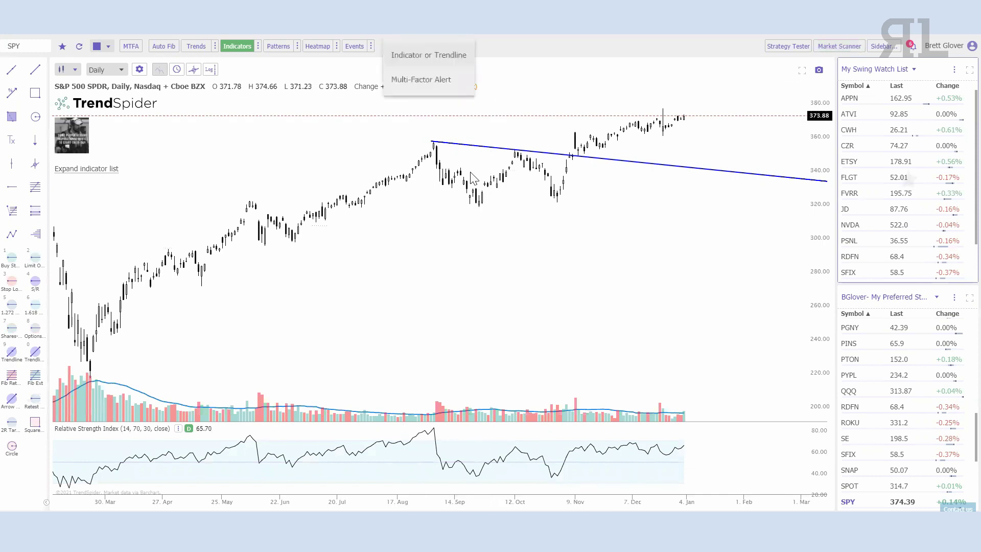
pyautogui.click(432, 81)
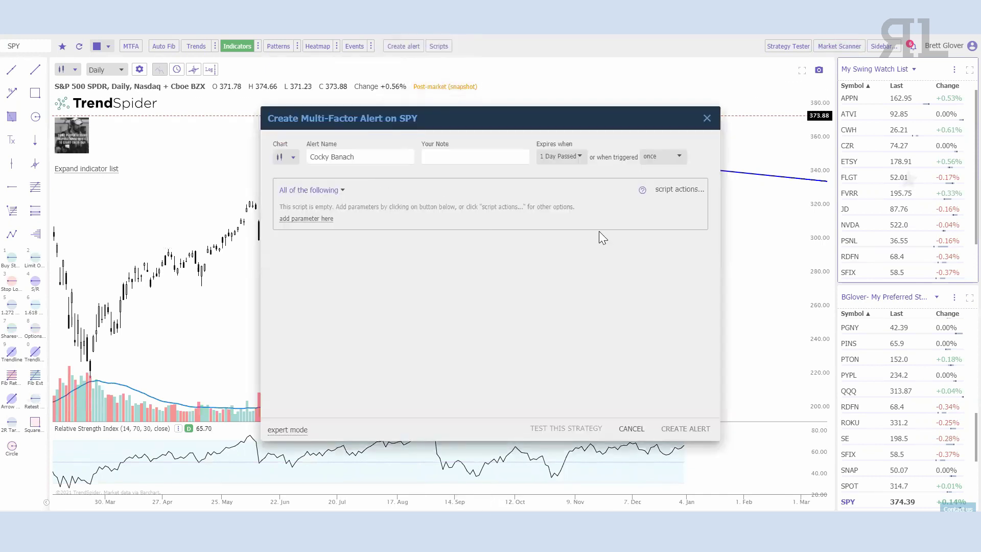
pyautogui.click(670, 190)
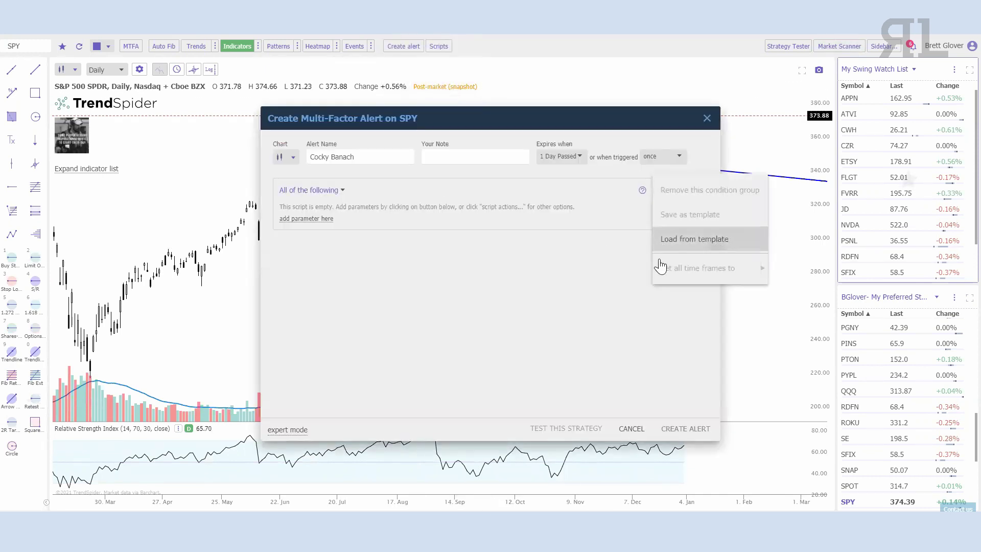
pyautogui.click(690, 240)
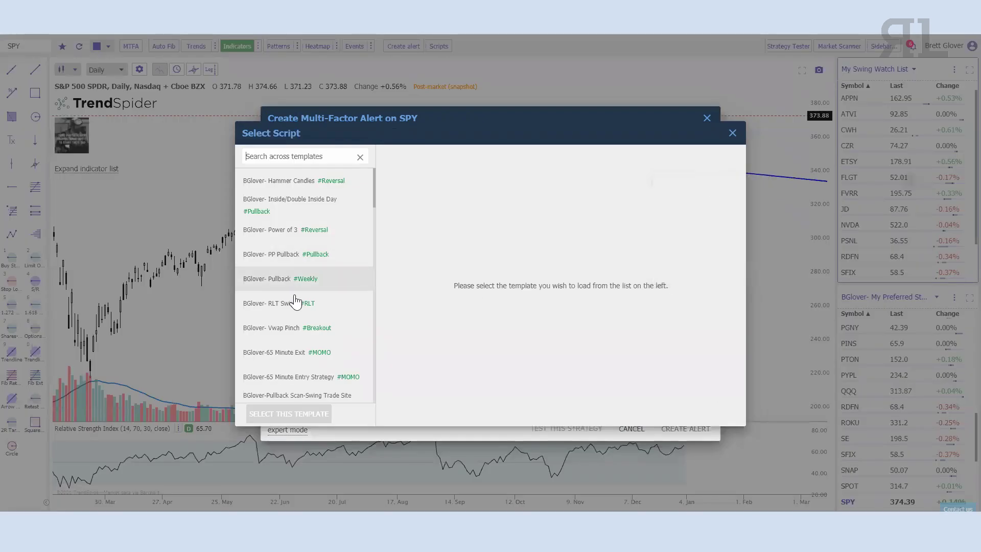
pyautogui.click(301, 378)
pyautogui.click(322, 414)
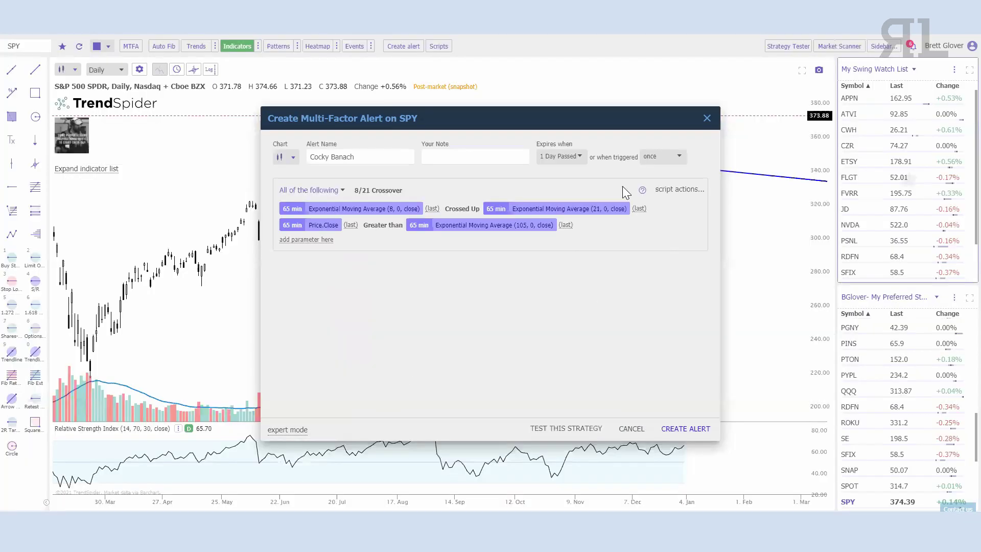
pyautogui.click(561, 156)
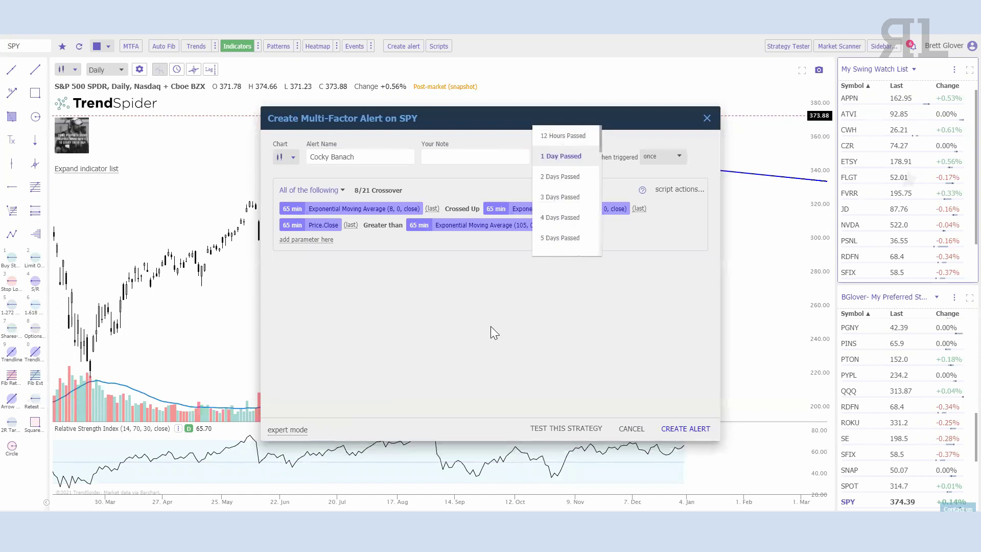
pyautogui.click(519, 331)
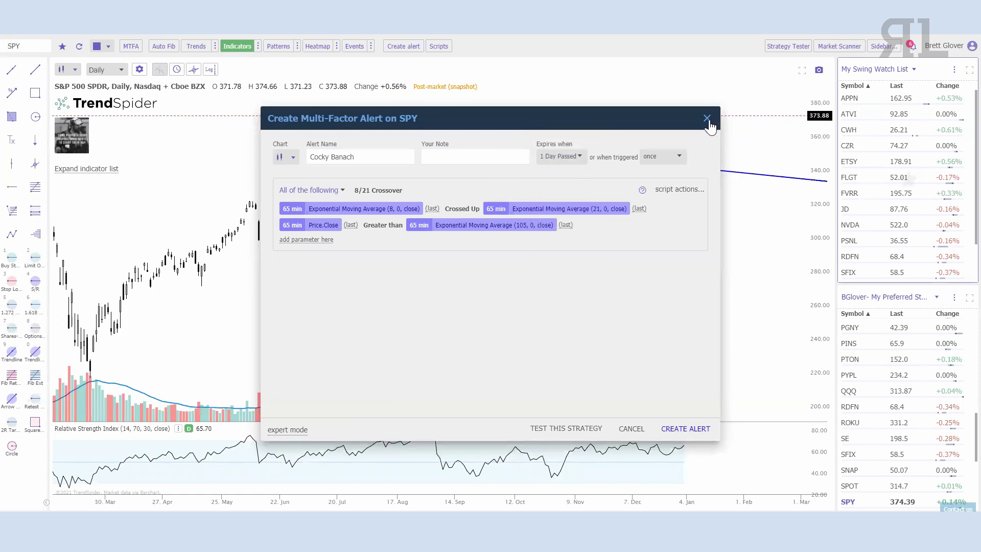
pyautogui.click(707, 119)
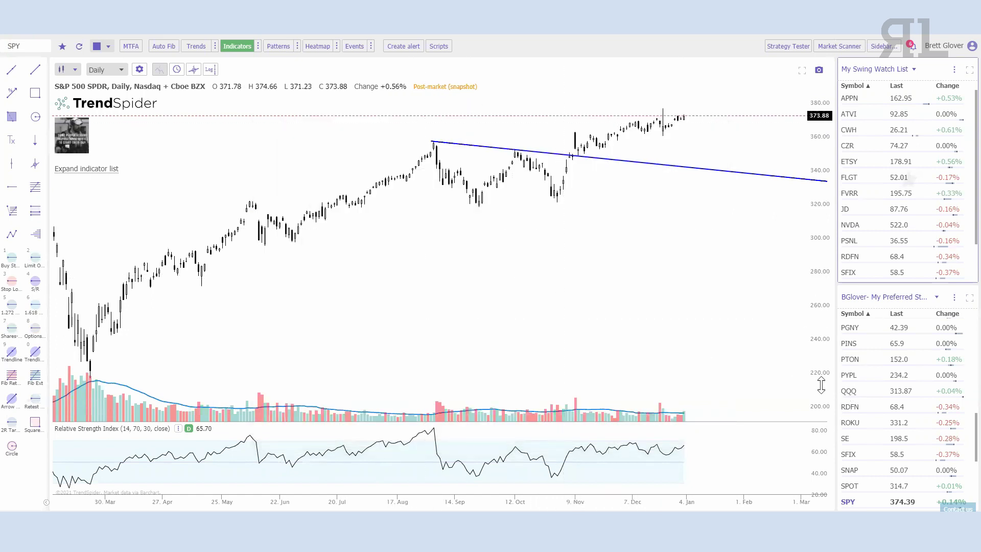
pyautogui.scroll(5, 682, 377)
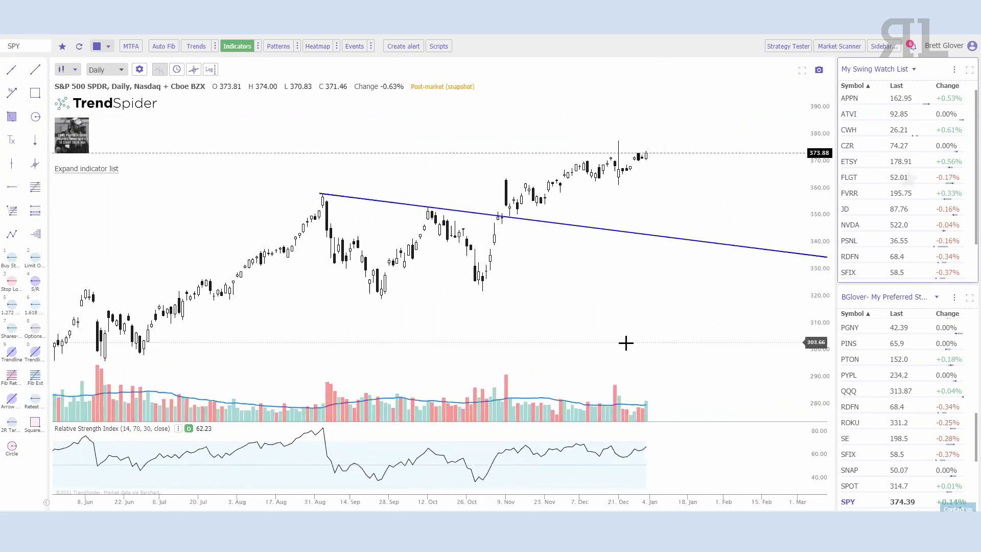
pyautogui.scroll(2, 556, 307)
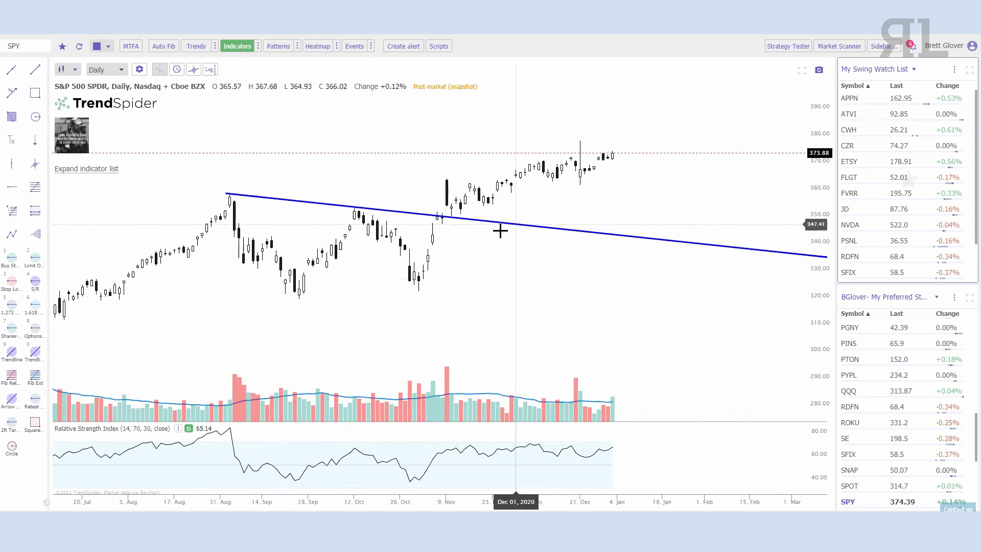
pyautogui.rightClick(408, 212)
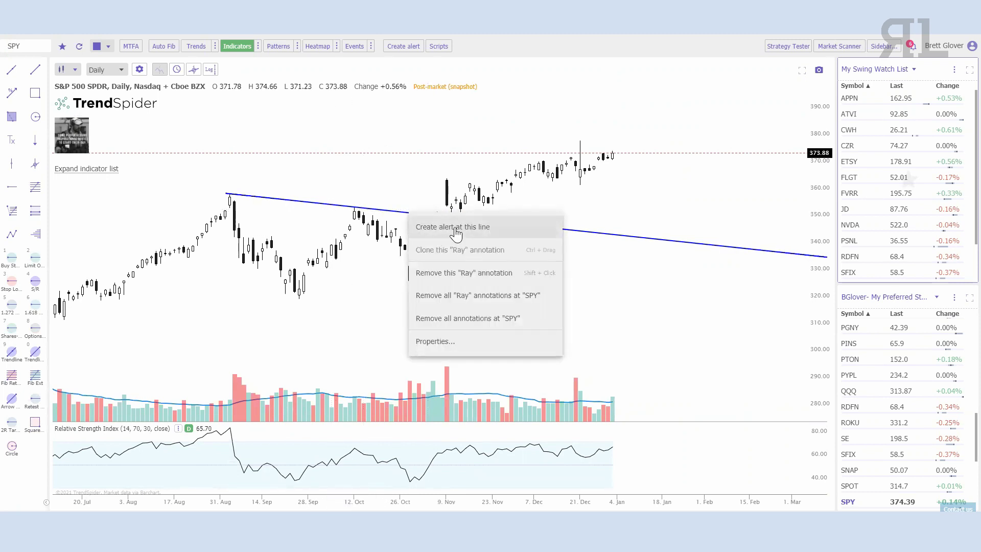
pyautogui.click(456, 233)
pyautogui.moveTo(505, 118); pyautogui.dragTo(273, 111)
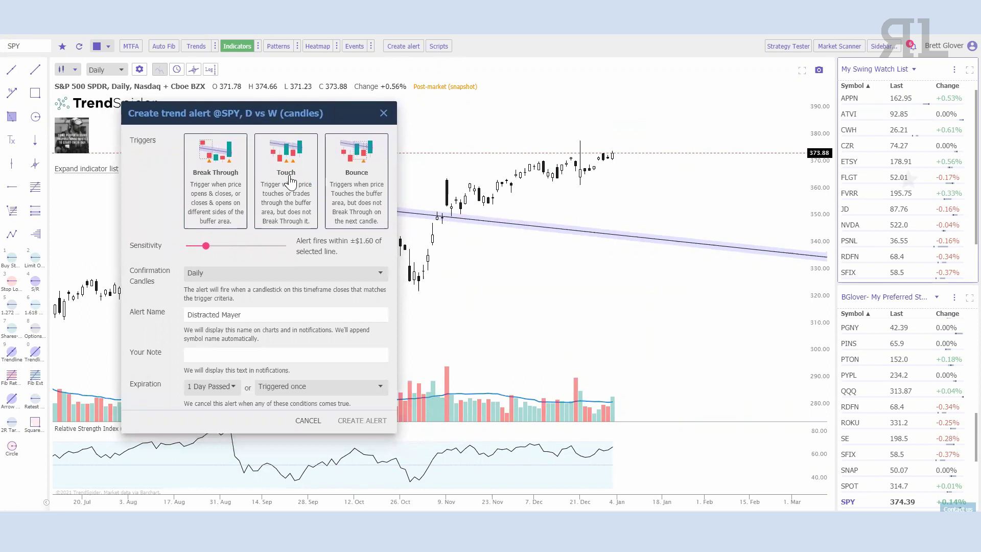
pyautogui.click(236, 196)
pyautogui.click(273, 190)
pyautogui.click(349, 180)
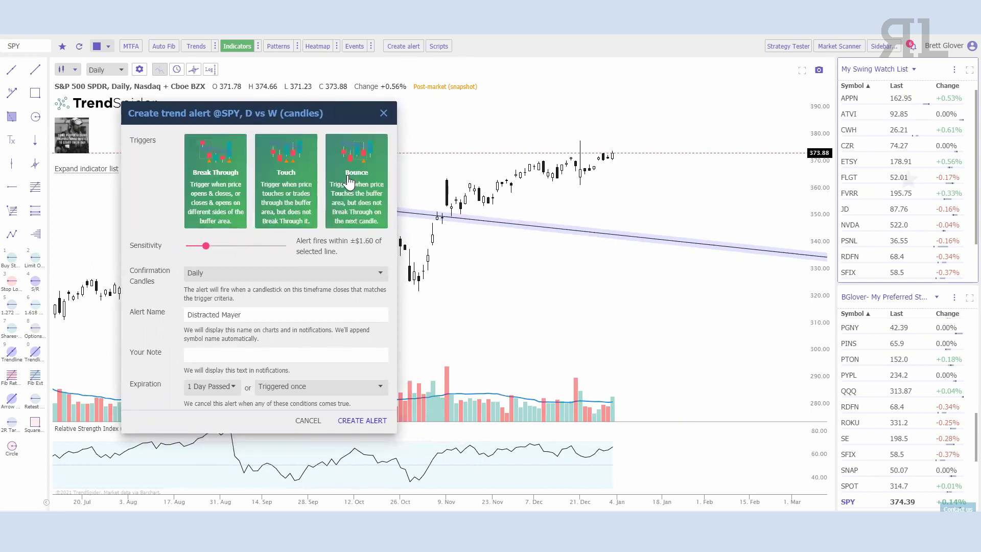
pyautogui.moveTo(280, 249); pyautogui.dragTo(205, 251)
pyautogui.click(212, 273)
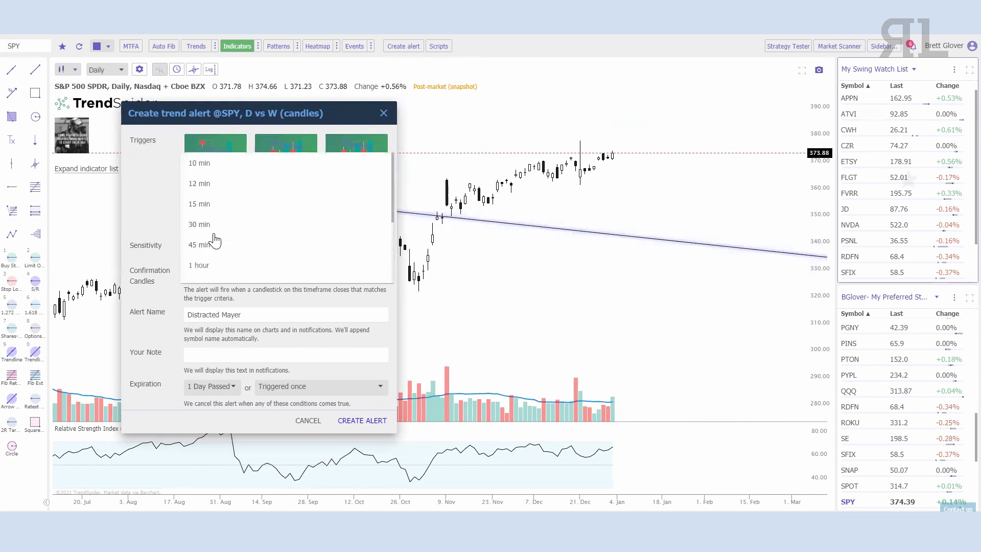
pyautogui.scroll(-5, 219, 224)
pyautogui.click(220, 223)
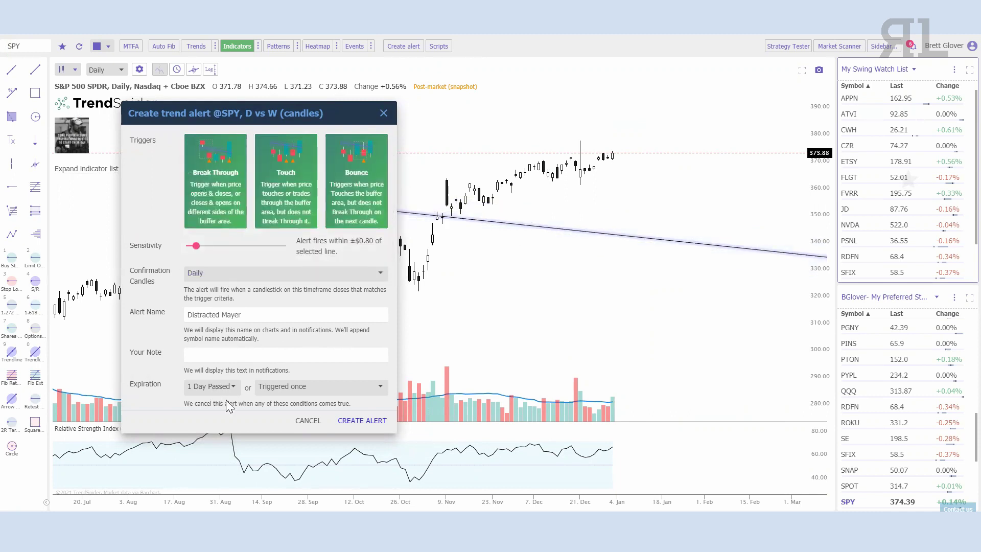
pyautogui.click(309, 420)
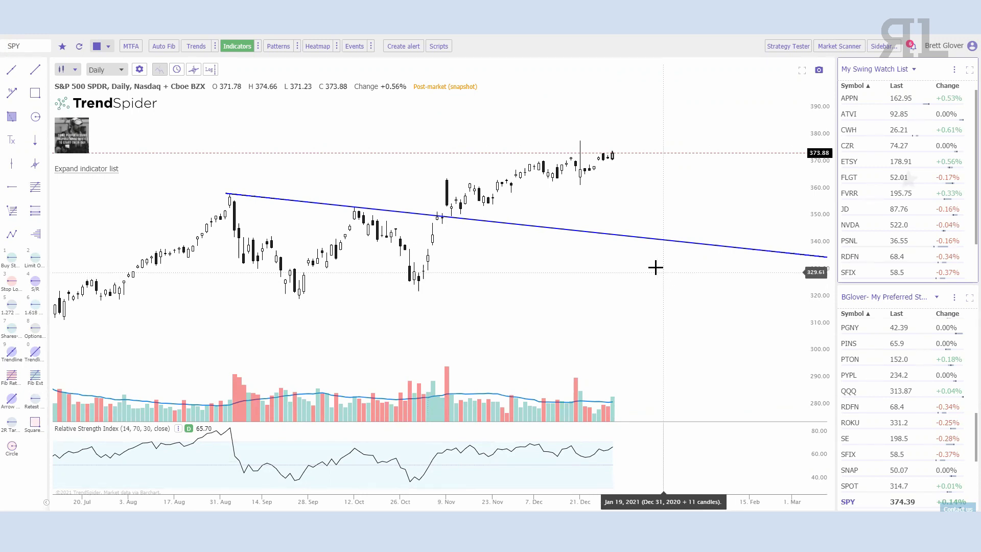
# - Inspect the Strategy Tester's entry and exit conditions on SPY, then close the tester
pyautogui.scroll(-2, 656, 267)
pyautogui.scroll(-1, 676, 344)
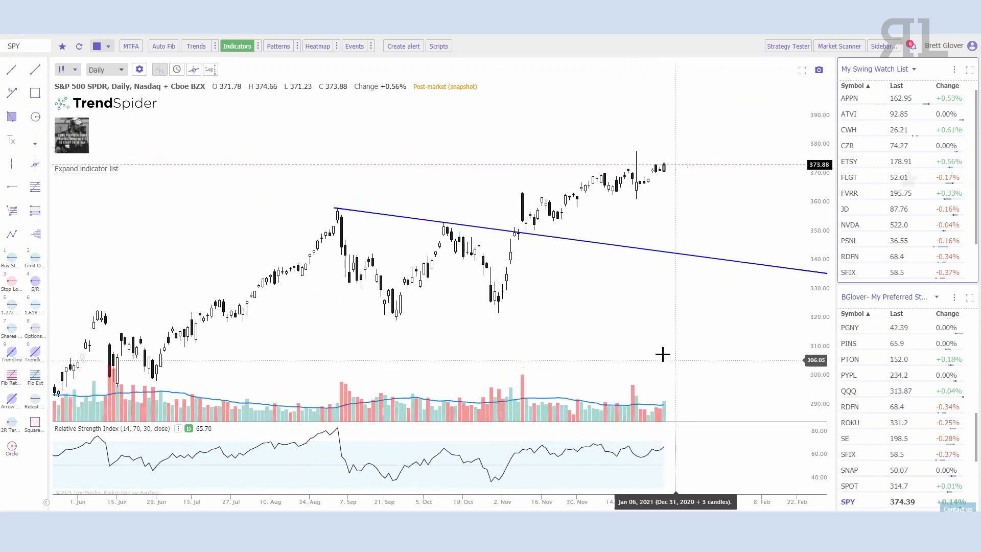
pyautogui.scroll(2, 660, 352)
pyautogui.click(789, 46)
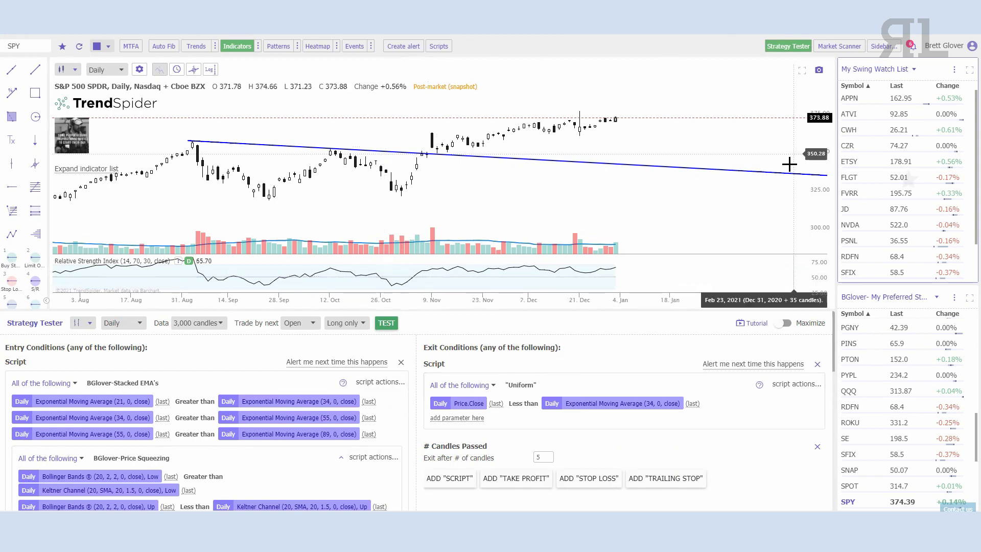
pyautogui.click(789, 47)
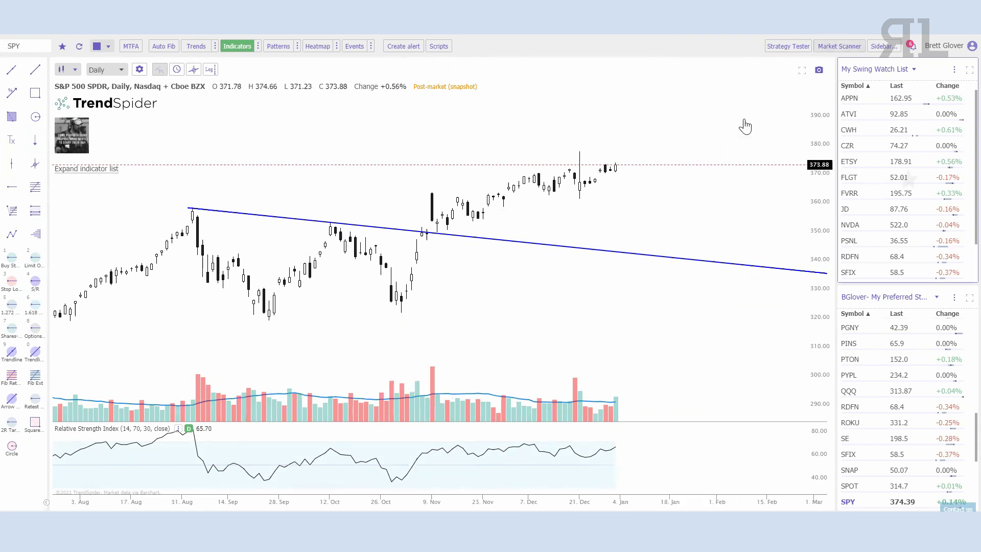
pyautogui.scroll(-3, 66, 460)
# - Scroll through the sample scanners such as PatternProfits: Power of 3, then close Market Scanner
pyautogui.scroll(-8, 65, 460)
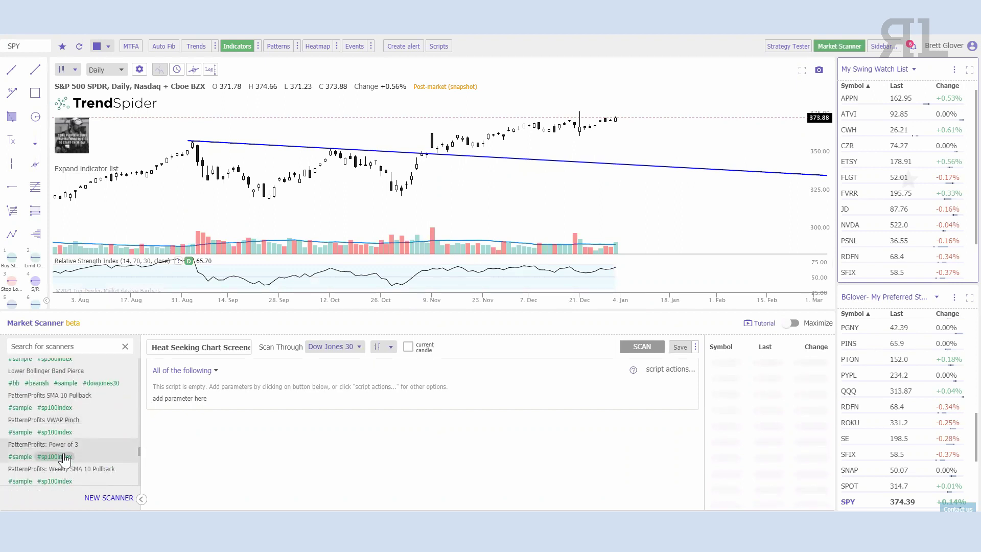
pyautogui.scroll(-3, 65, 455)
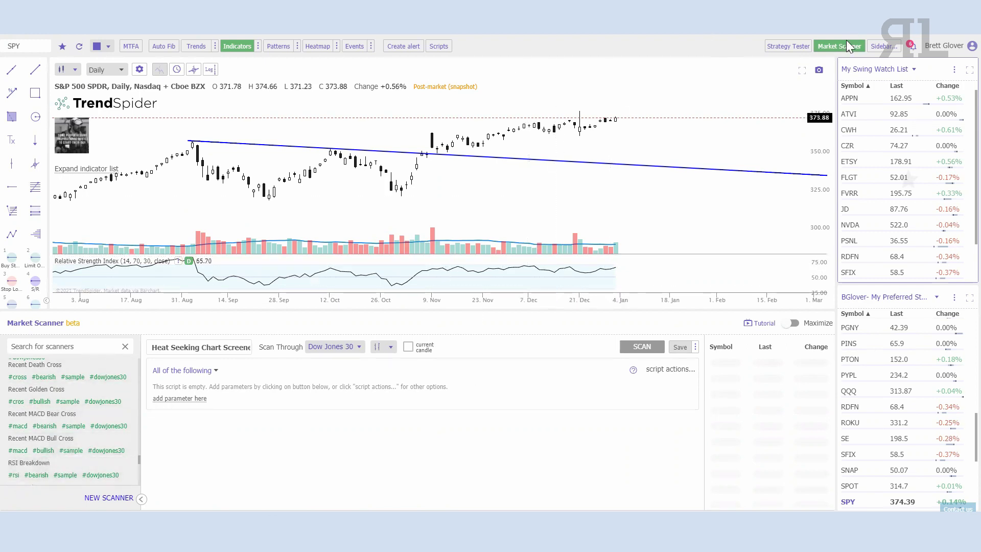
pyautogui.click(845, 48)
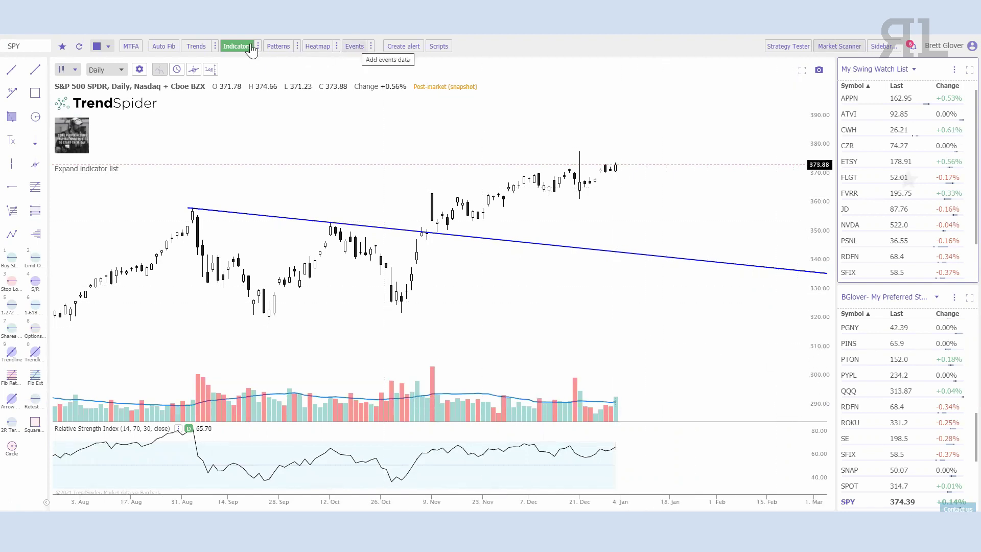
# - Render SPY as raindrop candles, zoomed in on the October–December rally with a stretched price scale
pyautogui.click(71, 69)
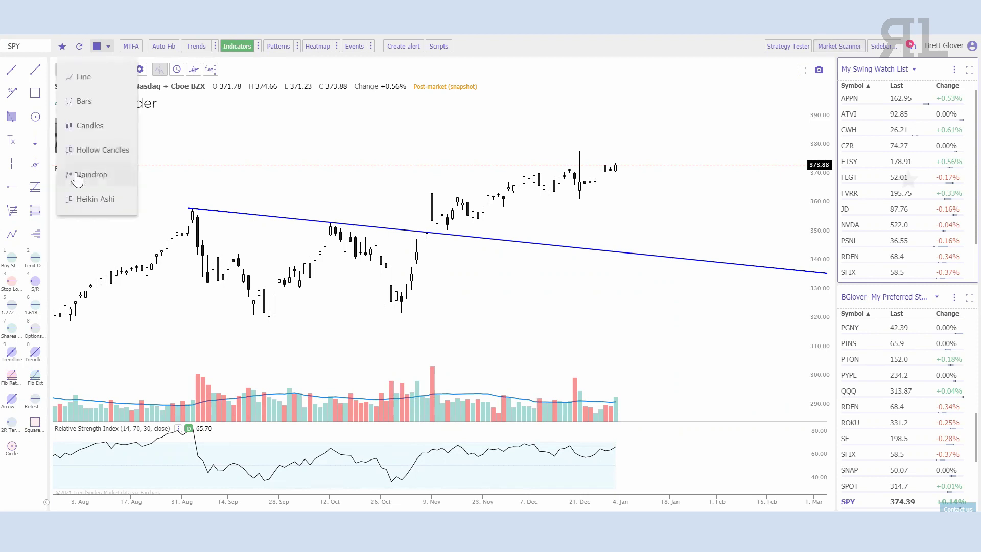
pyautogui.click(95, 174)
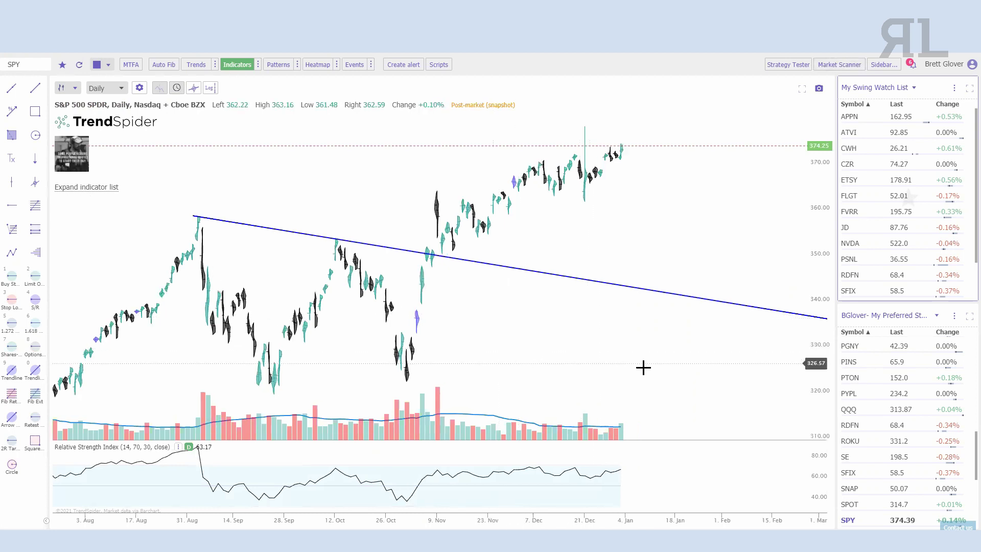
pyautogui.scroll(3, 651, 399)
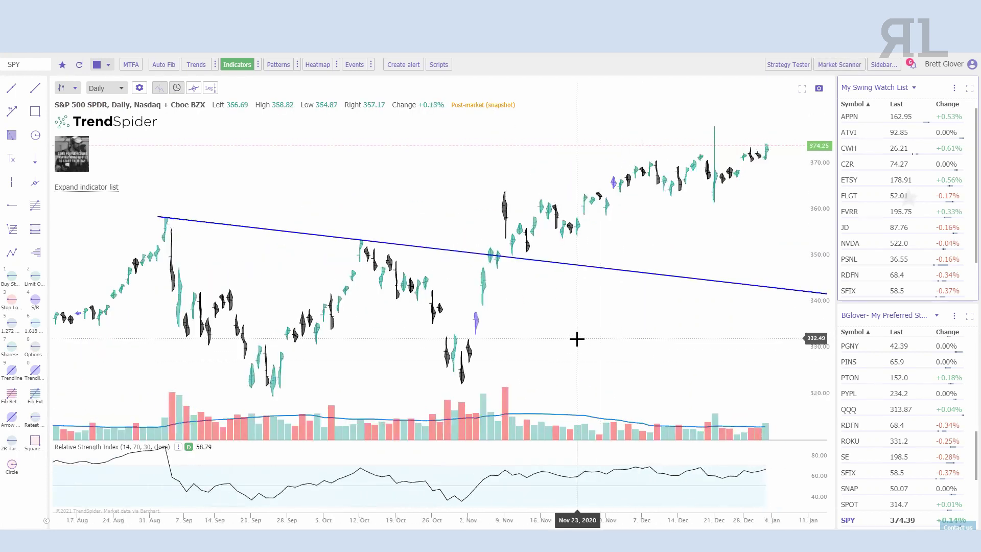
pyautogui.scroll(3, 577, 339)
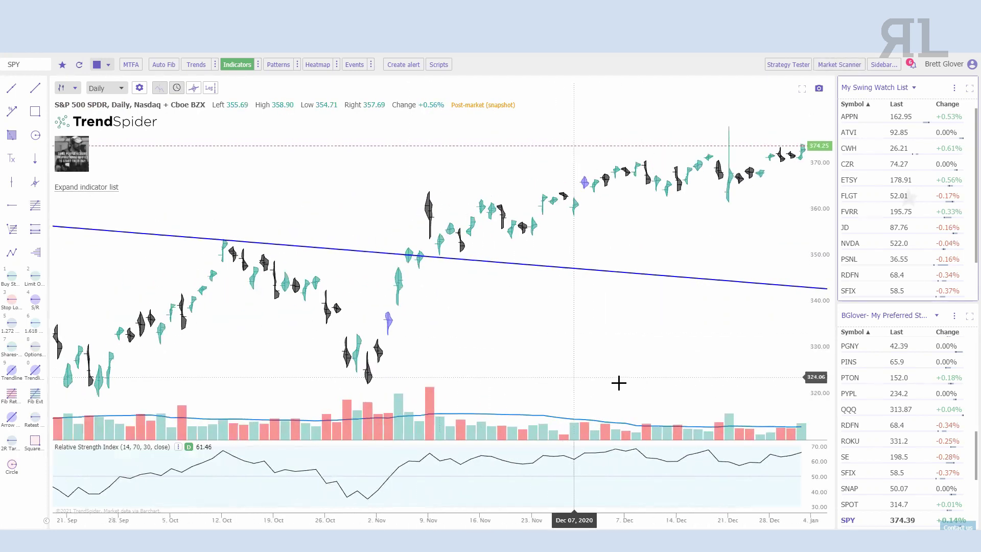
pyautogui.scroll(4, 619, 383)
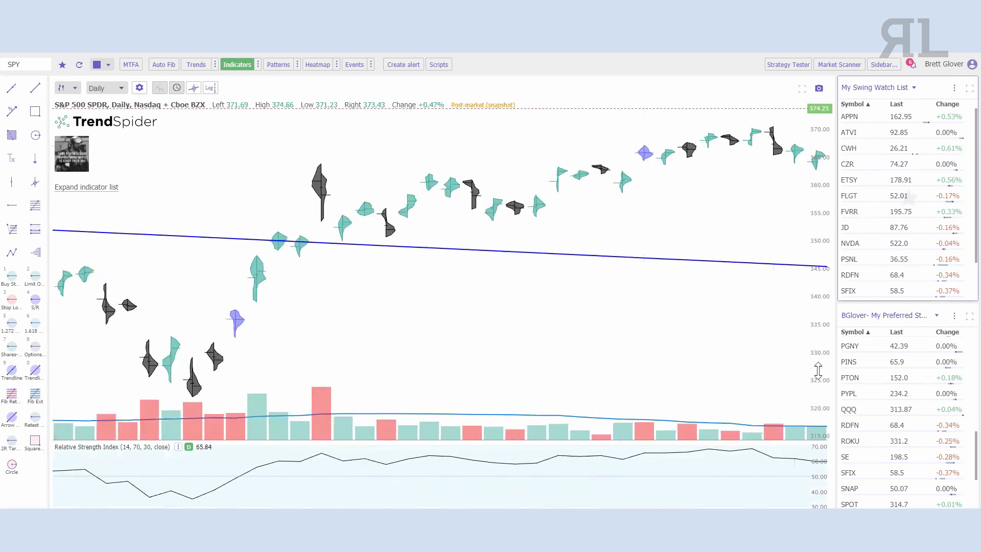
pyautogui.moveTo(818, 369); pyautogui.dragTo(628, 342)
pyautogui.moveTo(600, 273); pyautogui.dragTo(644, 386)
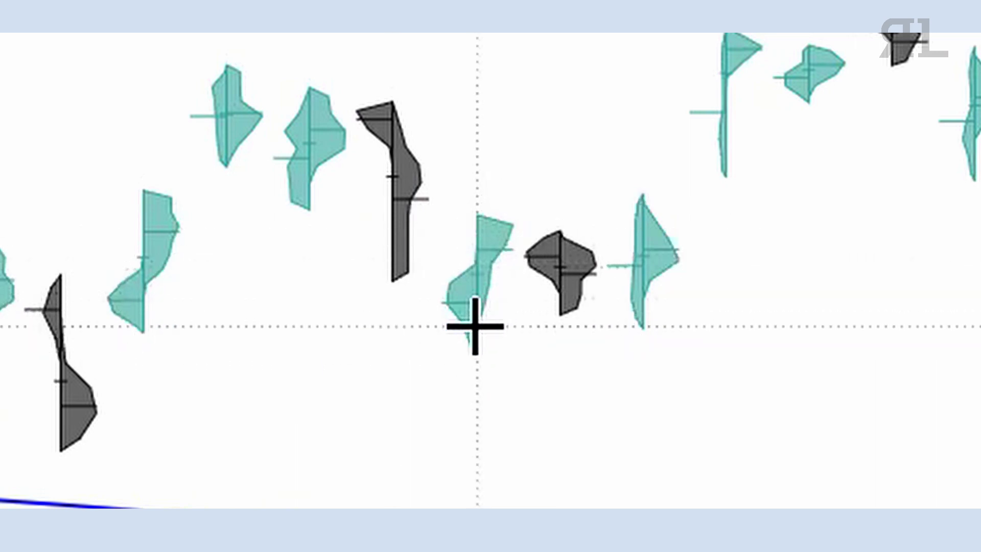
pyautogui.scroll(-1, 416, 318)
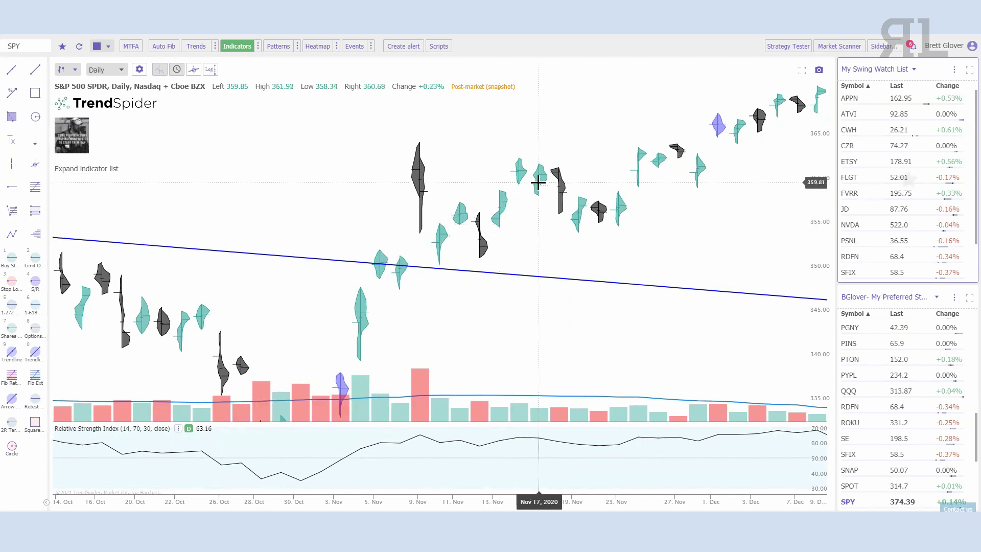
pyautogui.click(64, 70)
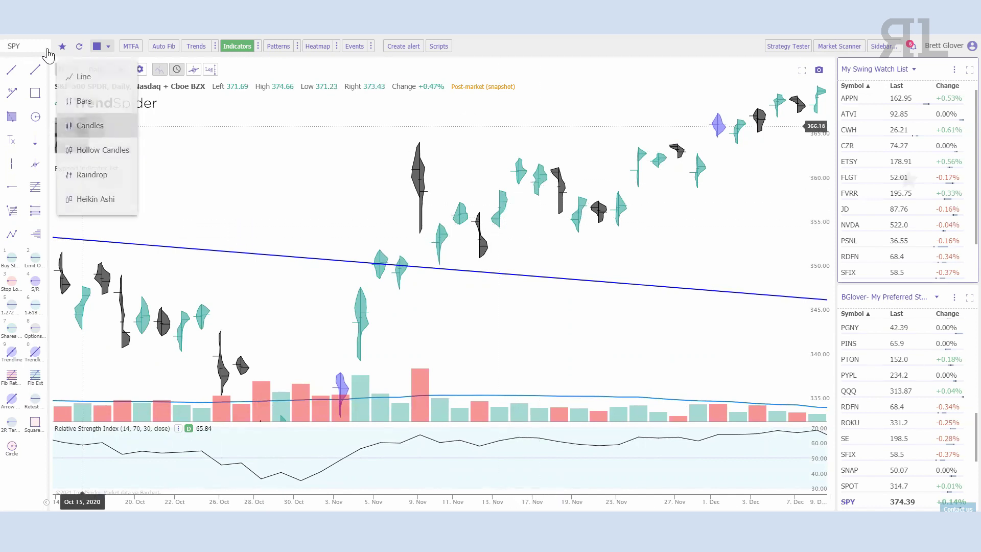
# - Load the JMIA daily chart and display it as raindrop candles
pyautogui.click(77, 125)
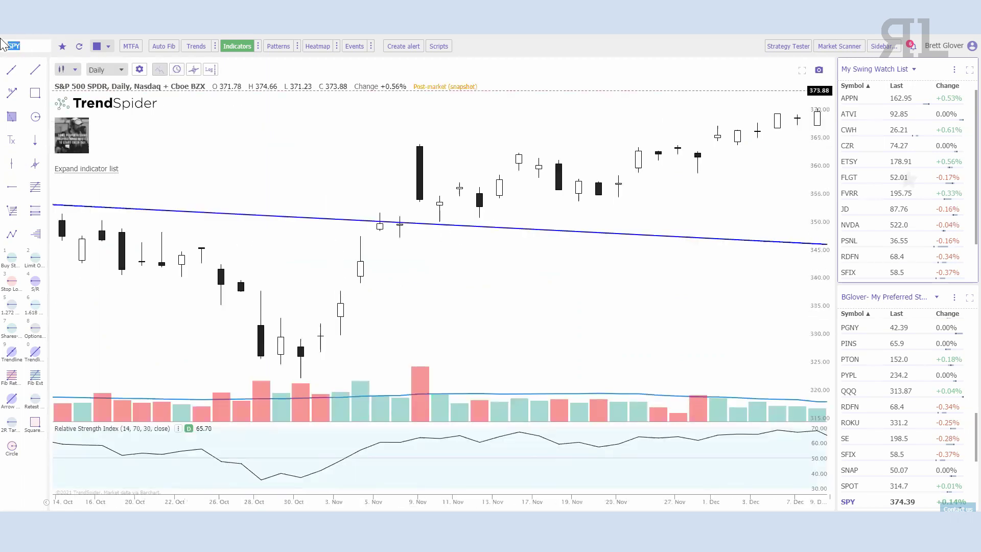
pyautogui.write('JMIA')
pyautogui.press('Return')
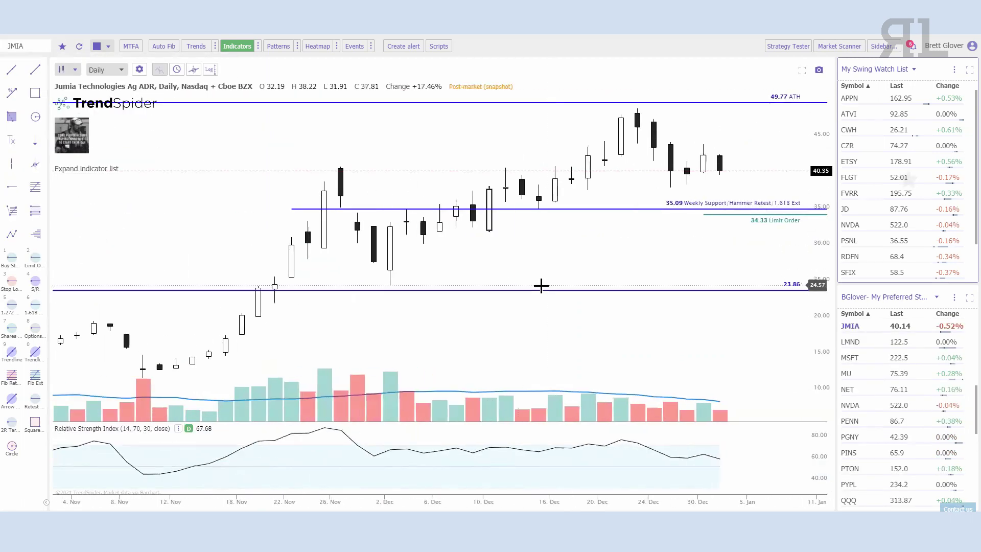
pyautogui.scroll(-1, 542, 236)
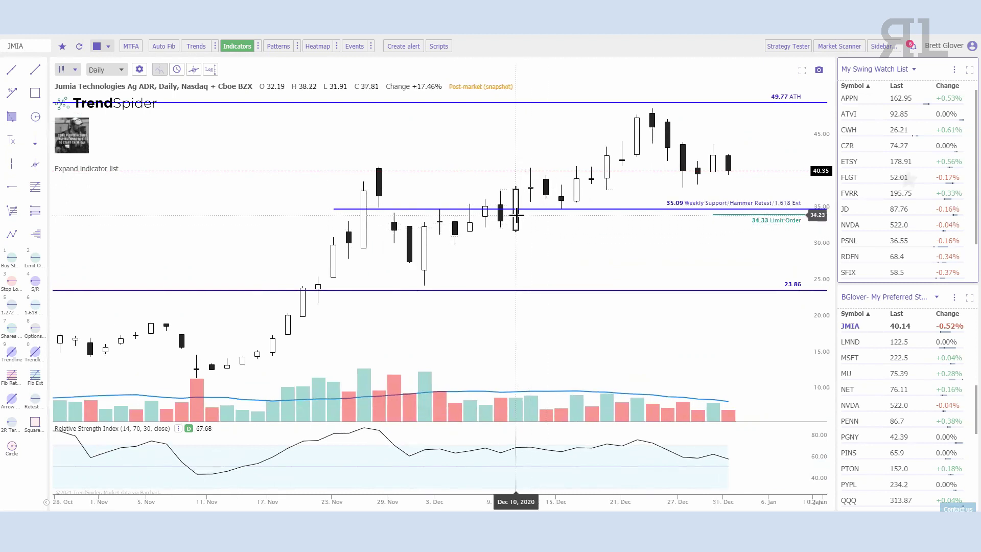
pyautogui.click(74, 72)
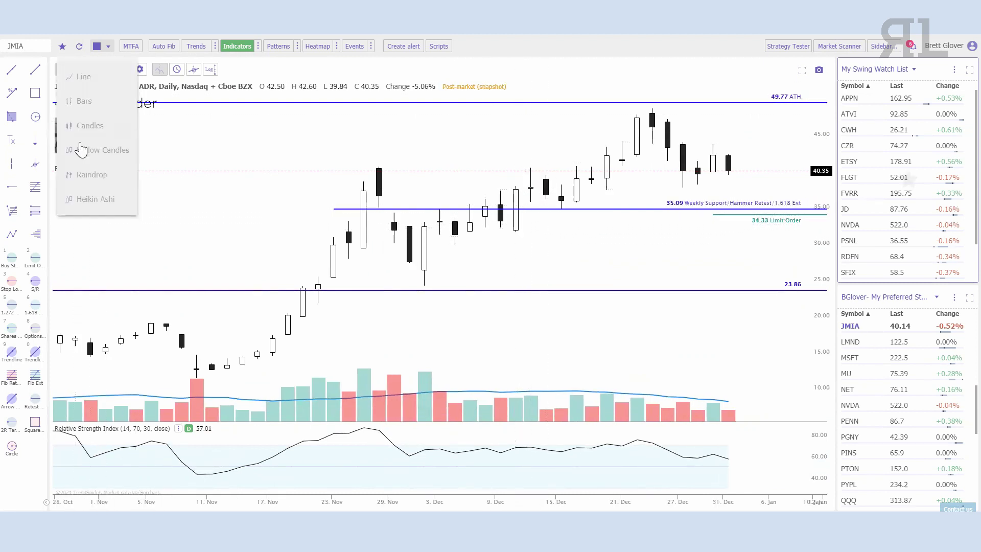
pyautogui.click(91, 174)
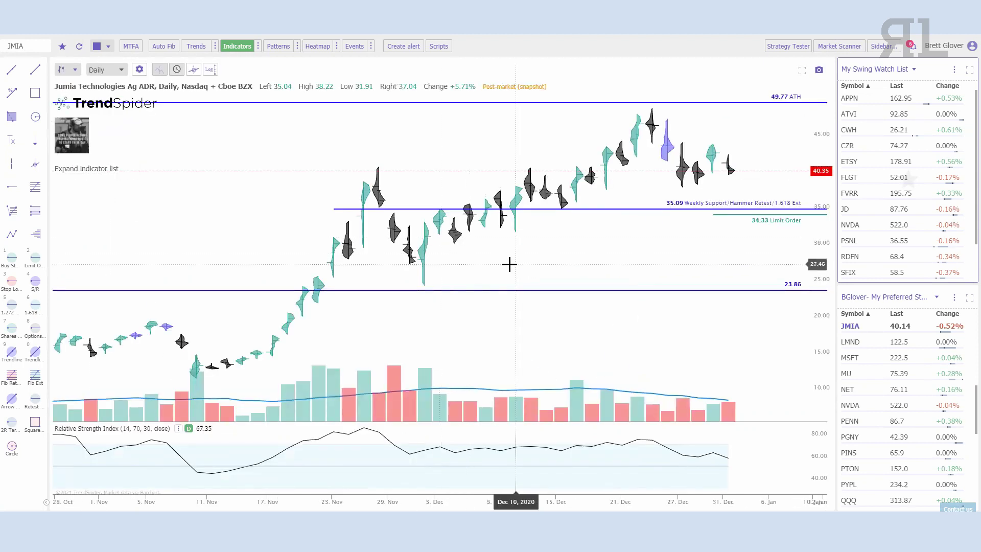
# - Box the Dec 18 candle with a pink rectangle and add a horizontal level at 40.94
pyautogui.scroll(3, 541, 253)
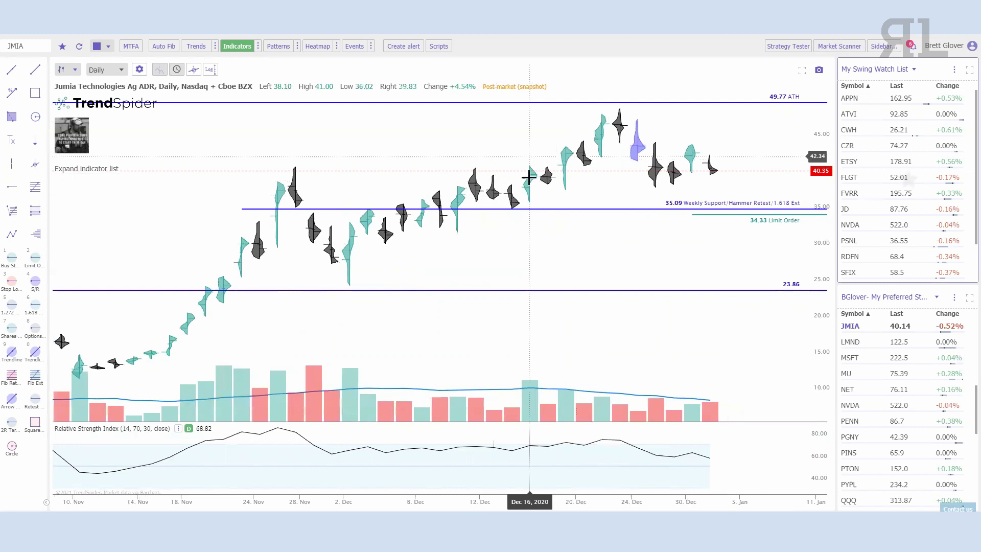
pyautogui.click(34, 92)
pyautogui.moveTo(549, 144); pyautogui.dragTo(584, 202)
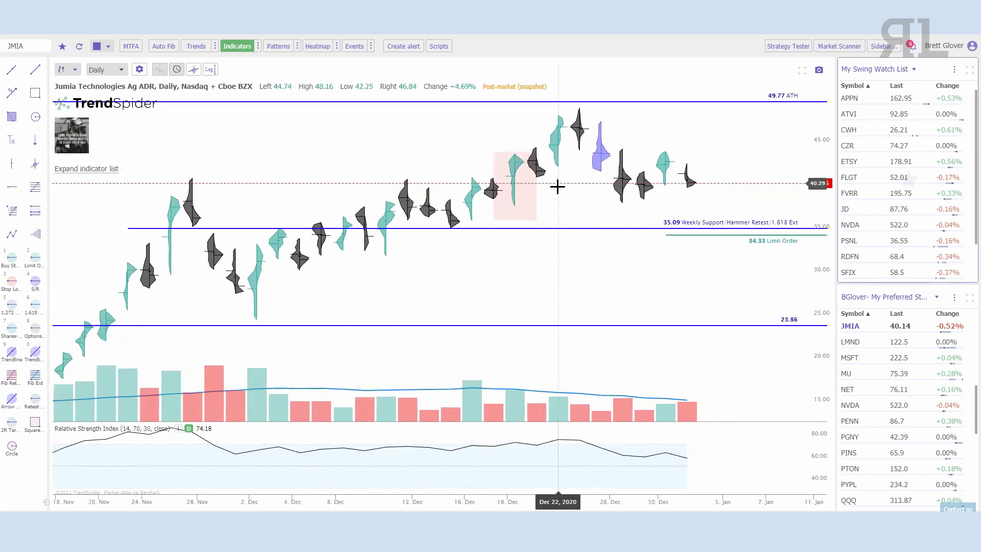
pyautogui.scroll(2, 567, 169)
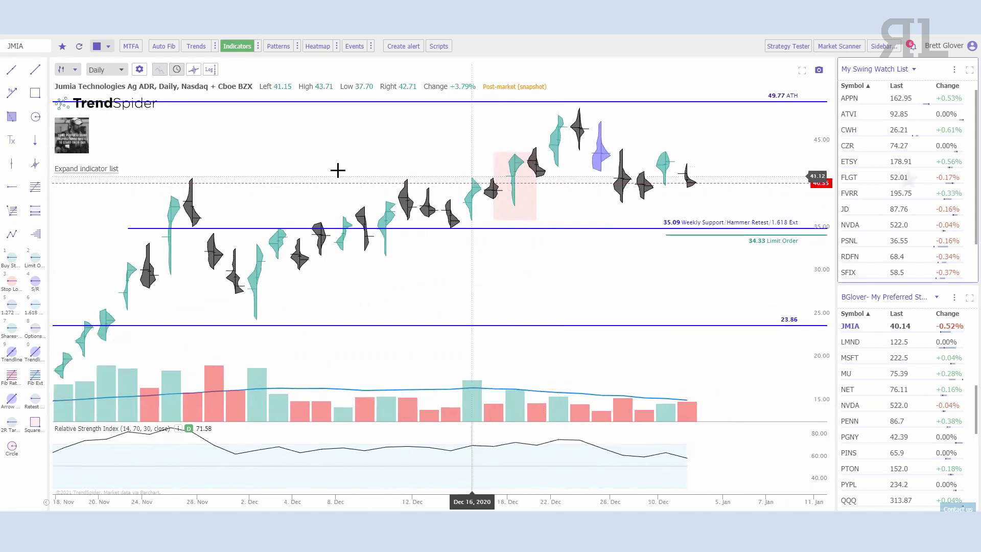
pyautogui.click(32, 336)
pyautogui.click(329, 177)
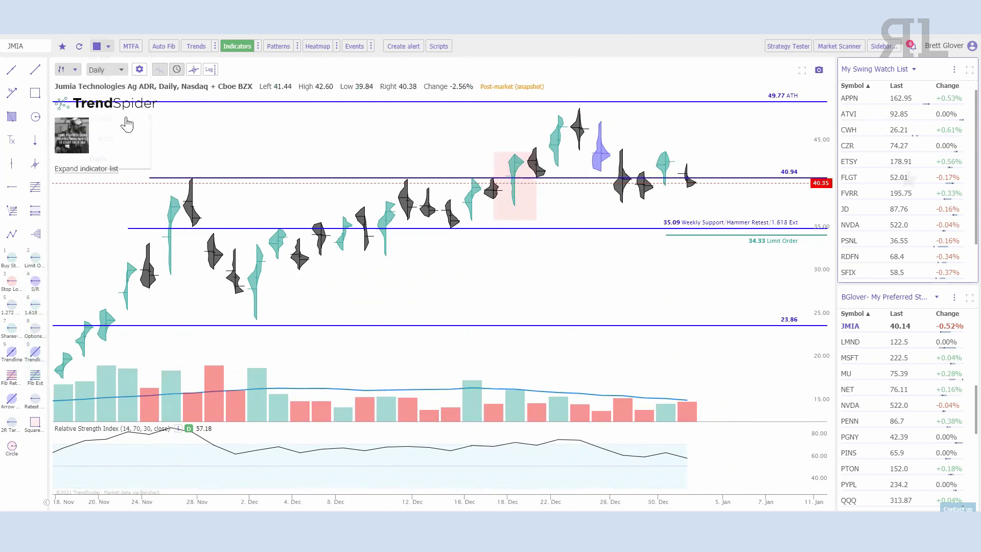
# - Compare regular and raindrop candle styles on JMIA, ending on regular candles
pyautogui.click(72, 72)
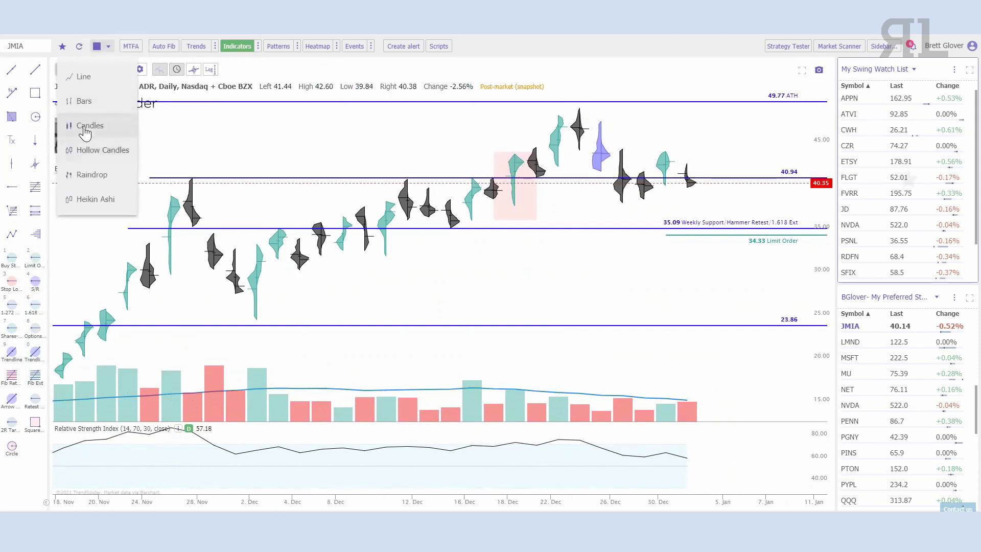
pyautogui.click(72, 125)
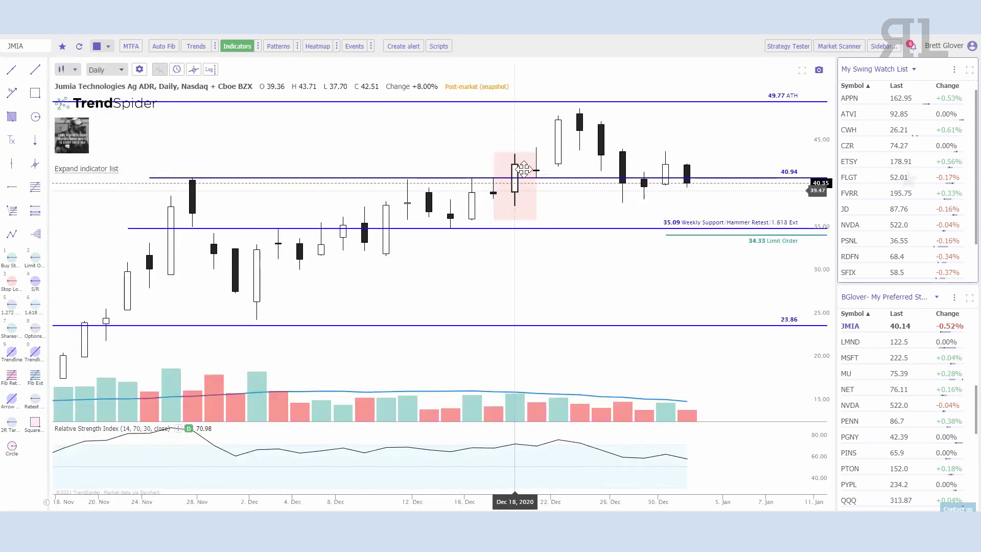
pyautogui.click(69, 69)
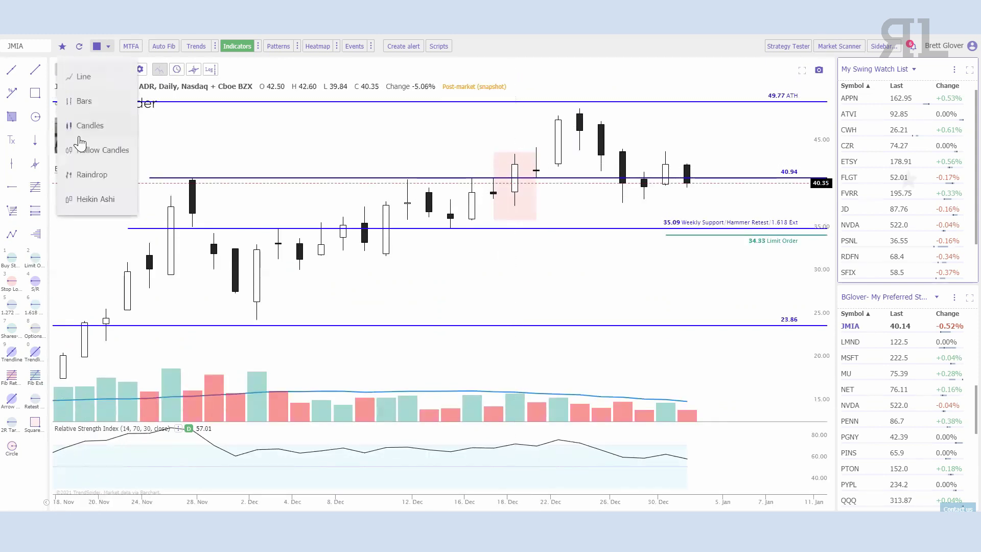
pyautogui.click(92, 174)
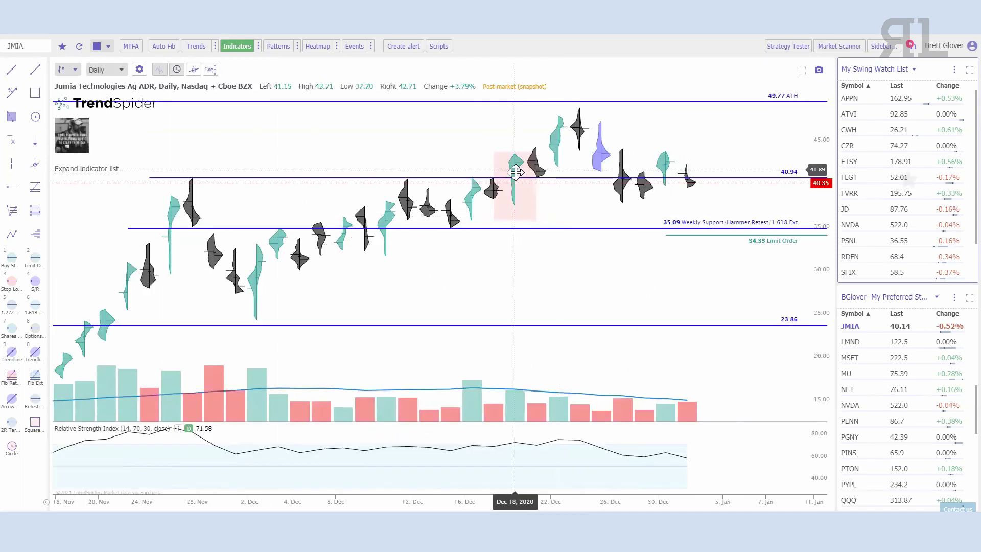
pyautogui.click(61, 70)
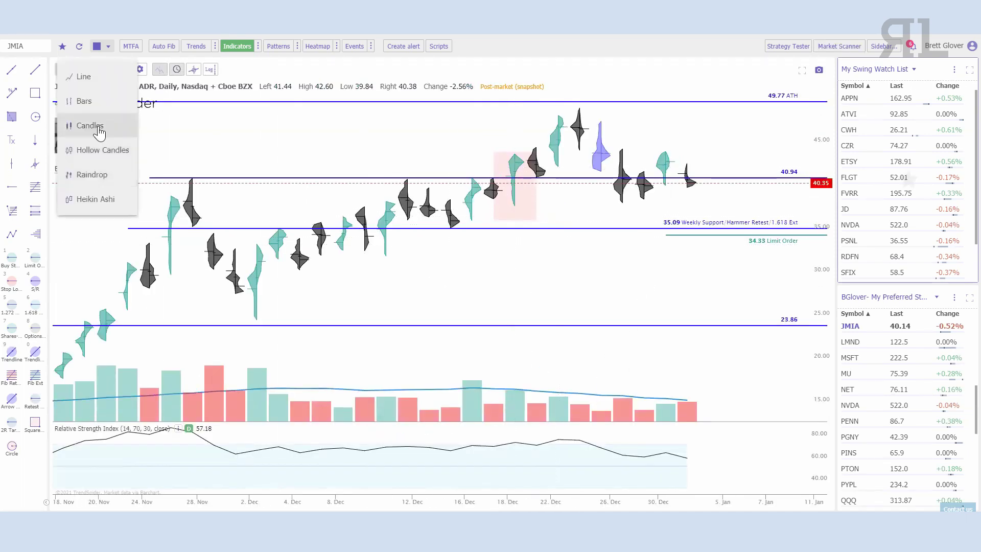
pyautogui.click(96, 127)
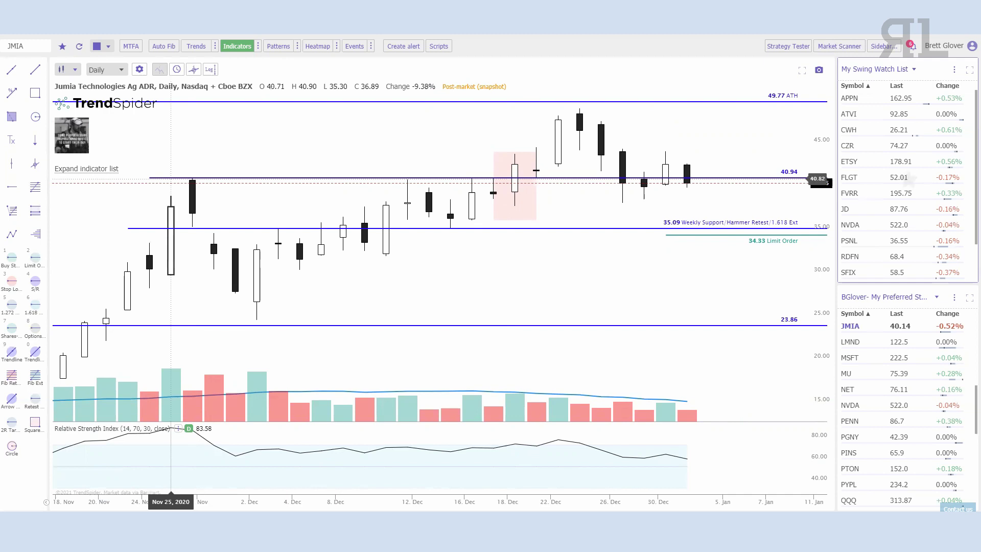
# - Zoom out and pan the JMIA candlestick chart back to include early November
pyautogui.scroll(-2, 701, 321)
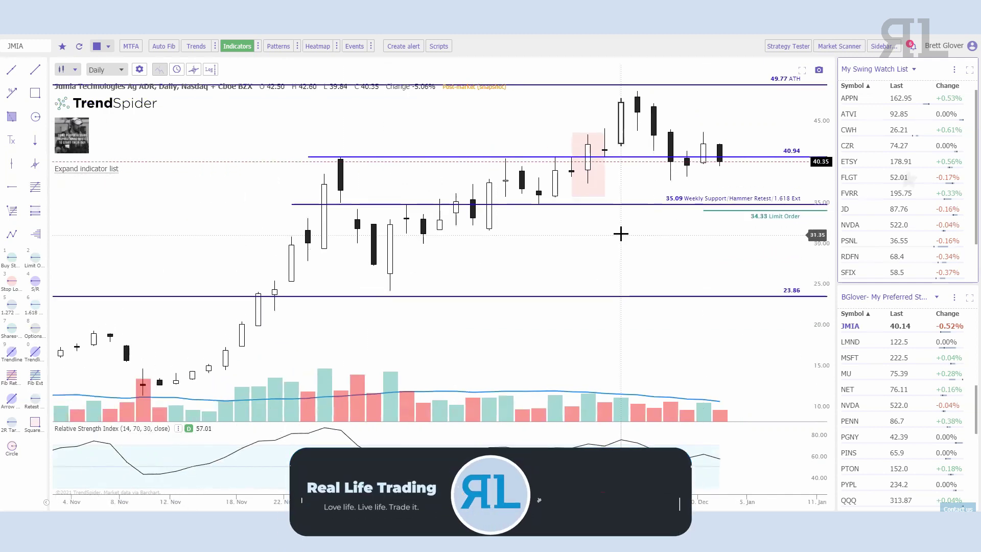
pyautogui.moveTo(620, 230); pyautogui.dragTo(632, 267)
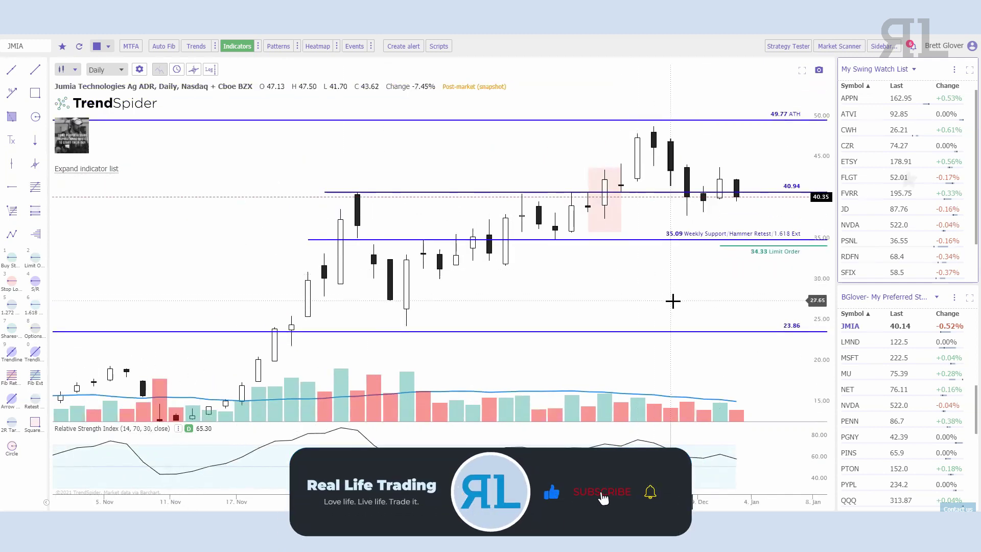